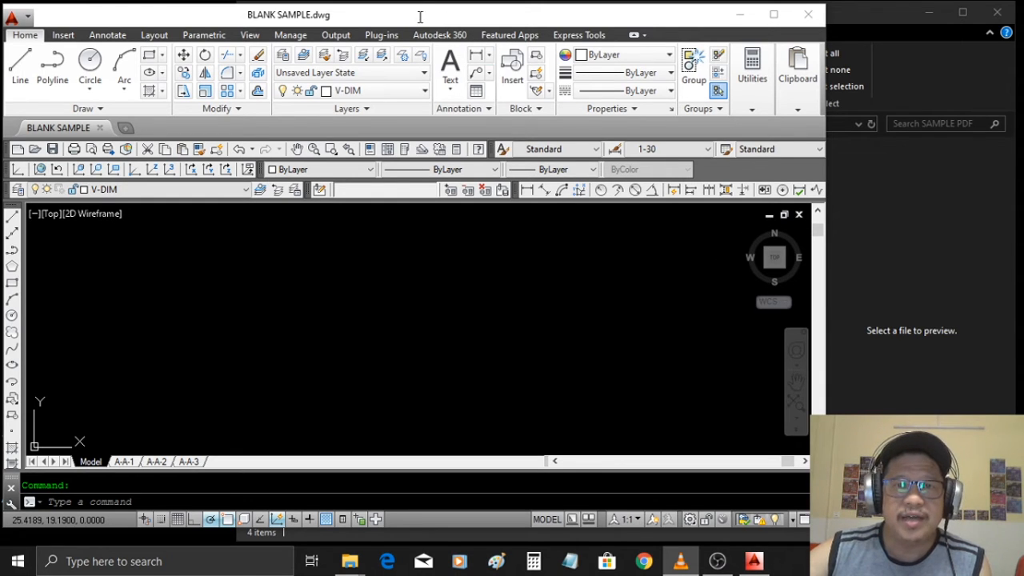
Step: Arrange the BLANK SAMPLE drawing window and the SAMPLE PDF folder window so the file list and drawing area are both visible
left_click(349, 18)
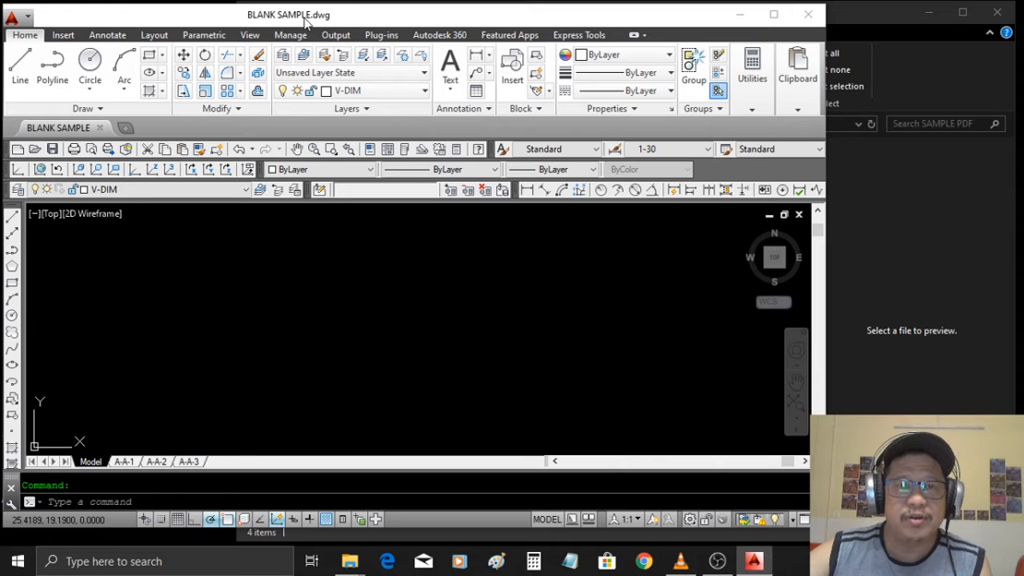
mouse_move(304, 21)
left_mouse_down()
mouse_move(321, 14)
mouse_move(311, 28)
mouse_move(313, 8)
left_mouse_up()
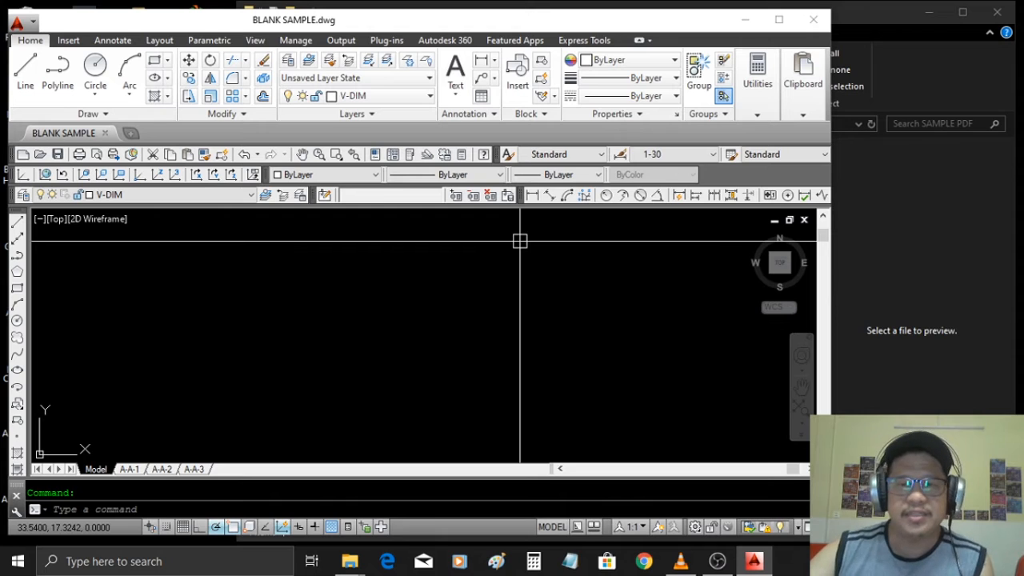
left_click(883, 290)
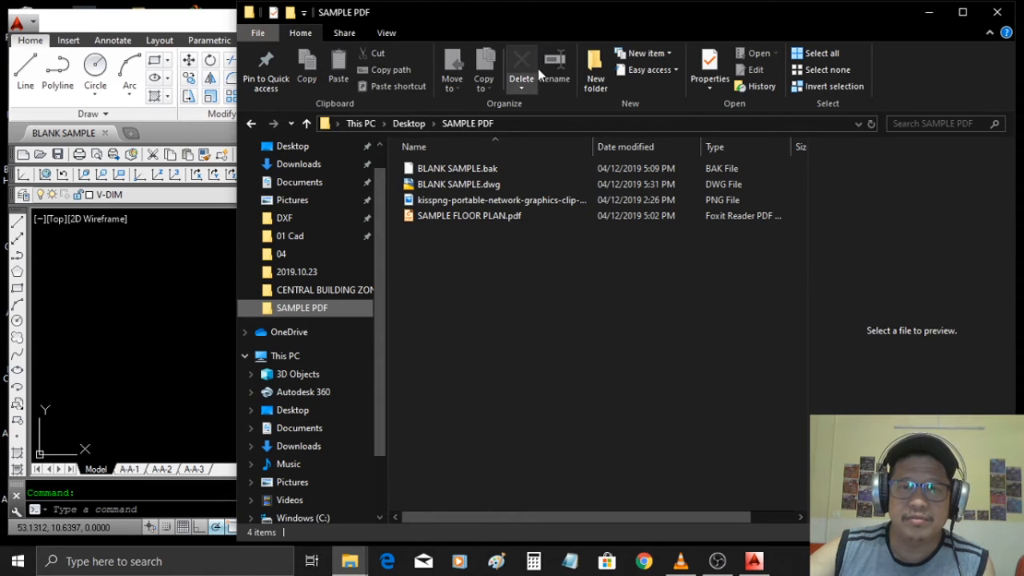
left_click(177, 280)
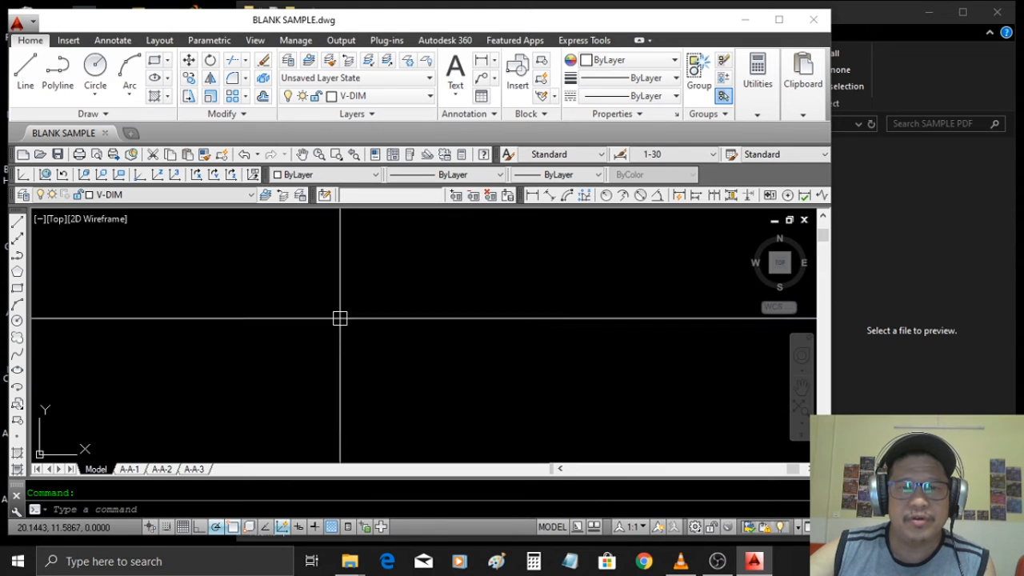
left_click(906, 281)
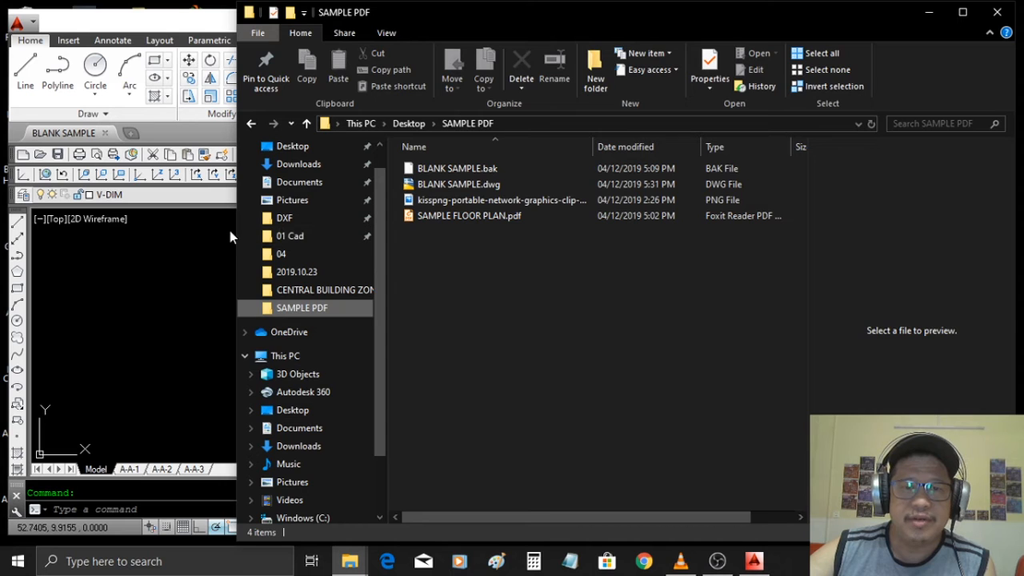
left_click_drag(230, 230, 480, 255)
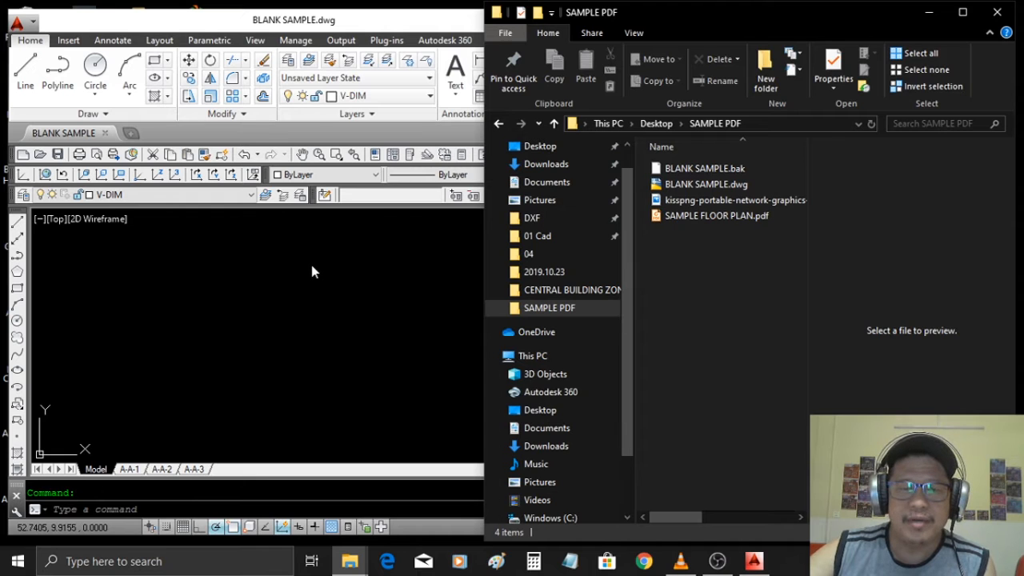
left_click(332, 324)
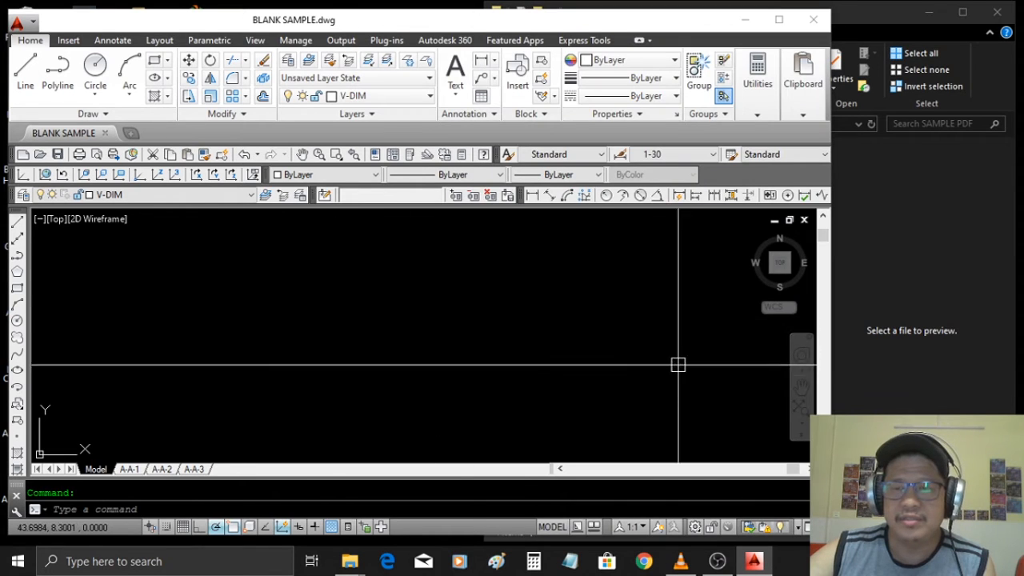
left_click(871, 278)
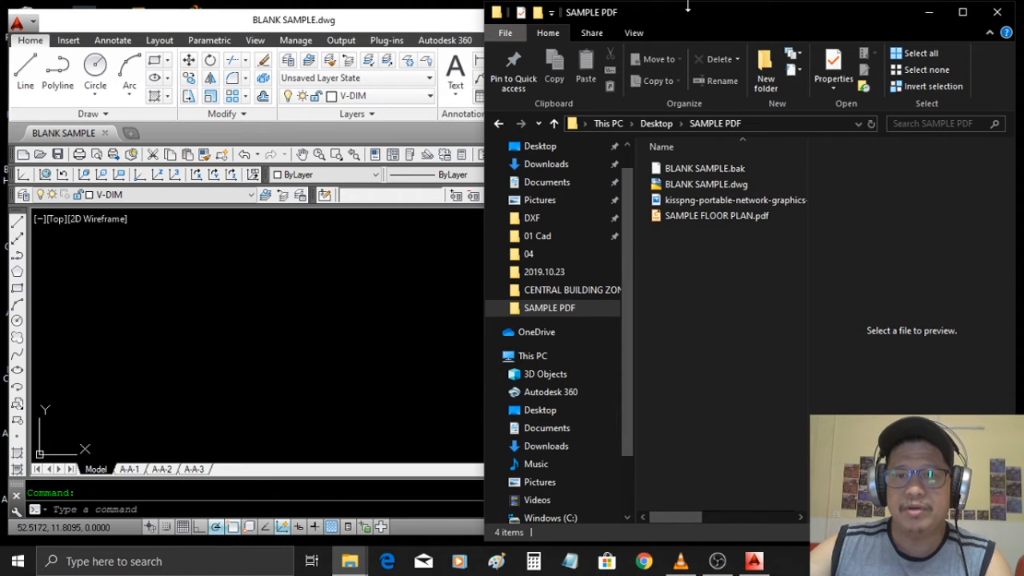
left_click_drag(687, 6, 689, 61)
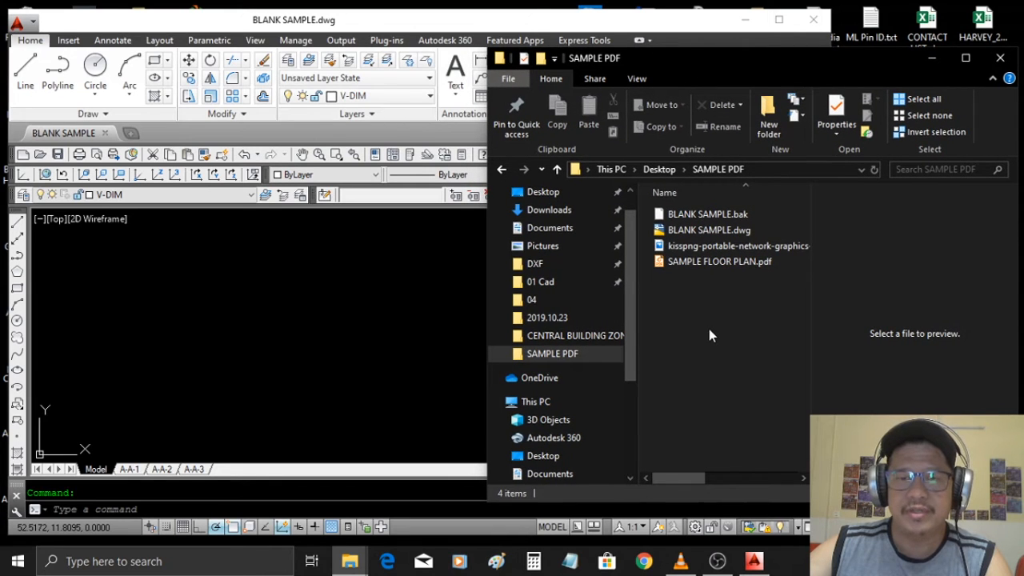
Step: Attach page 1 of SAMPLE FLOOR PLAN.pdf to the empty model space, picking its insertion point, scale and horizontal rotation freehand
left_click(676, 265)
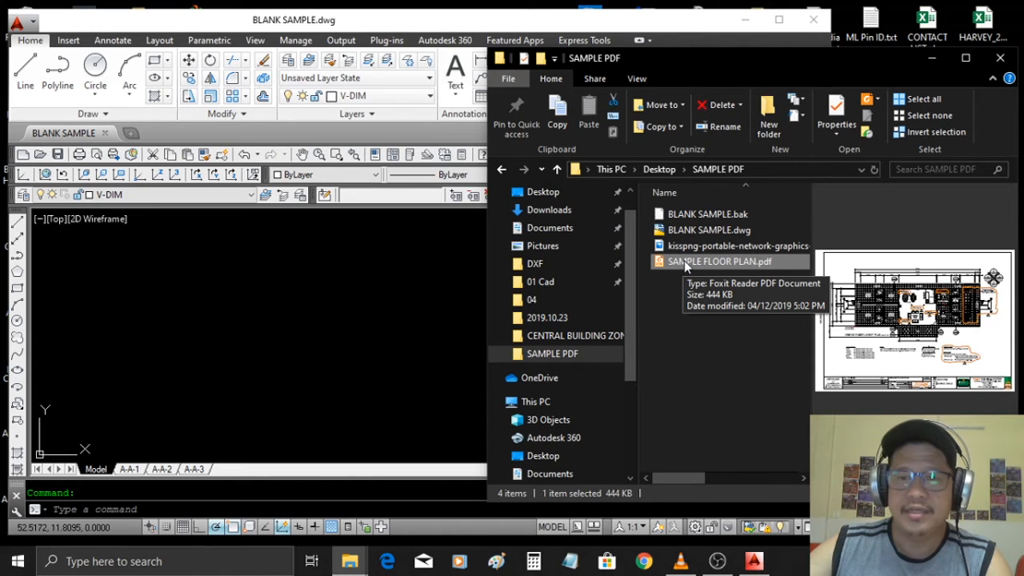
mouse_move(684, 260)
left_mouse_down()
mouse_move(582, 276)
mouse_move(472, 274)
left_mouse_up()
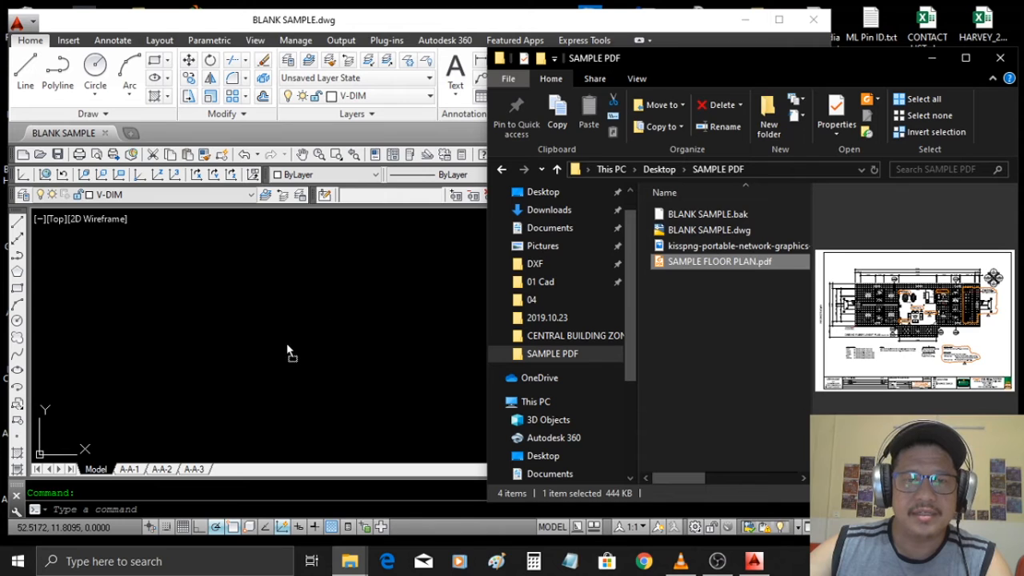
left_click_drag(288, 352, 286, 346)
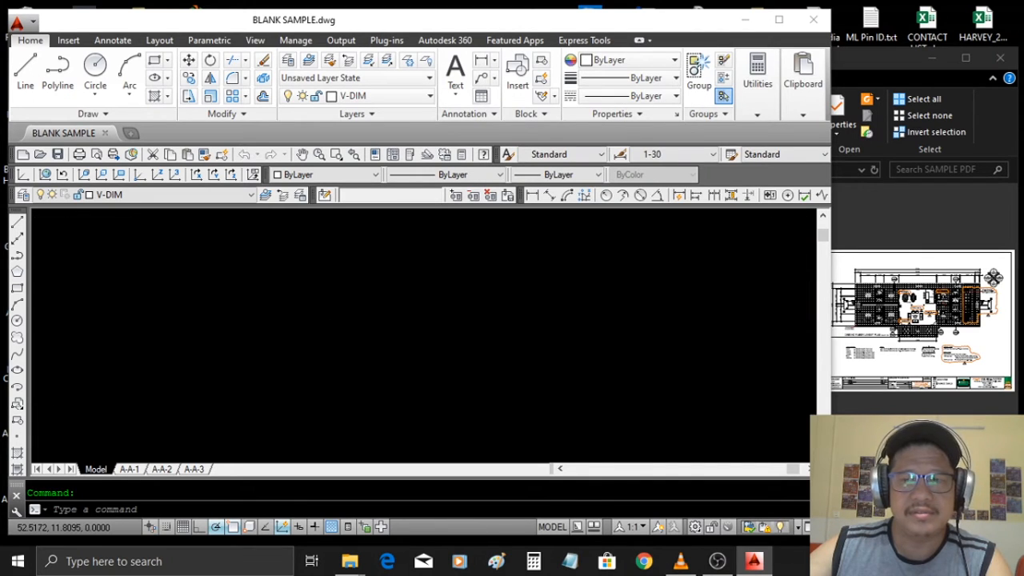
right_click(389, 346)
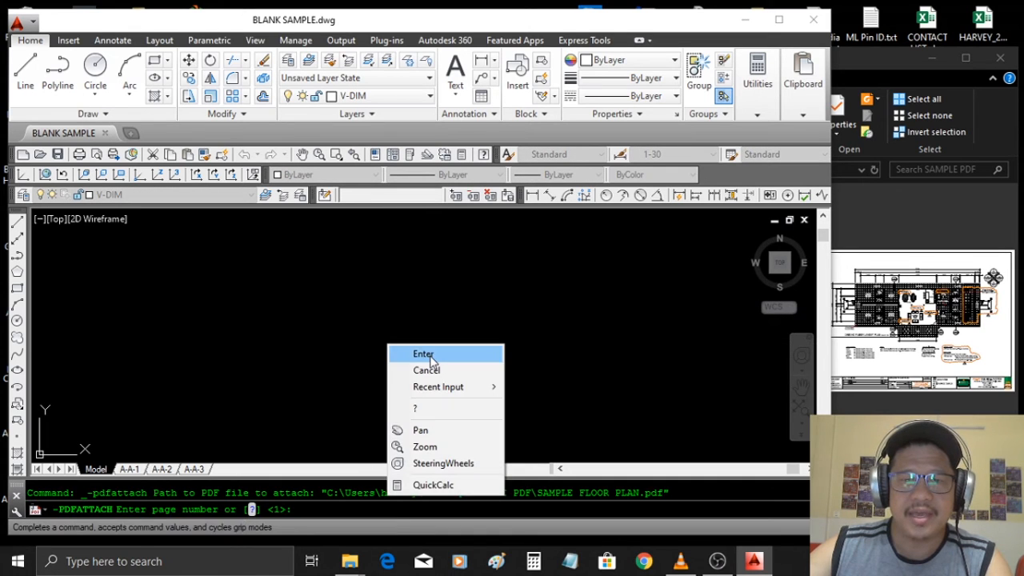
left_click(423, 356)
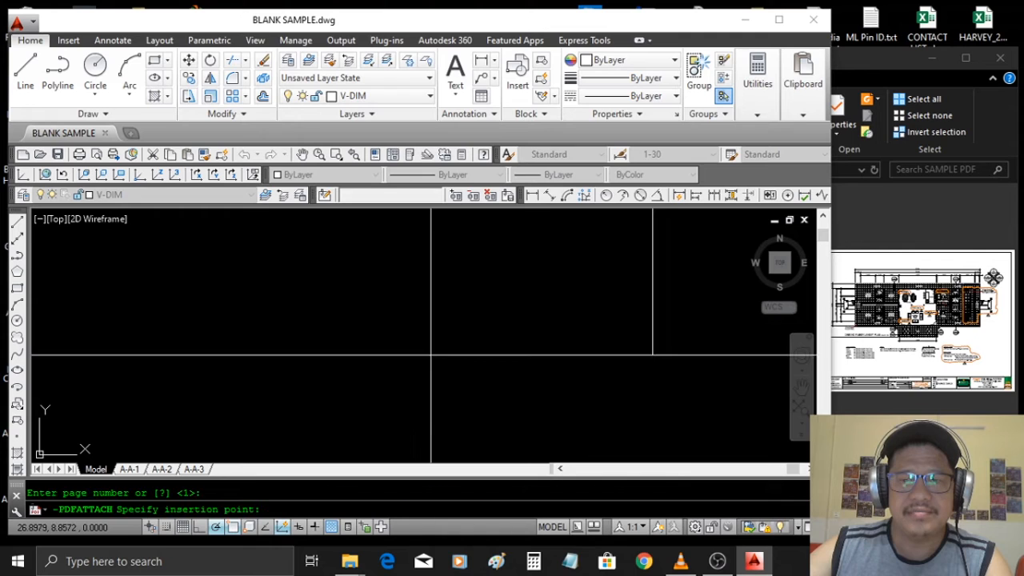
left_click(399, 381)
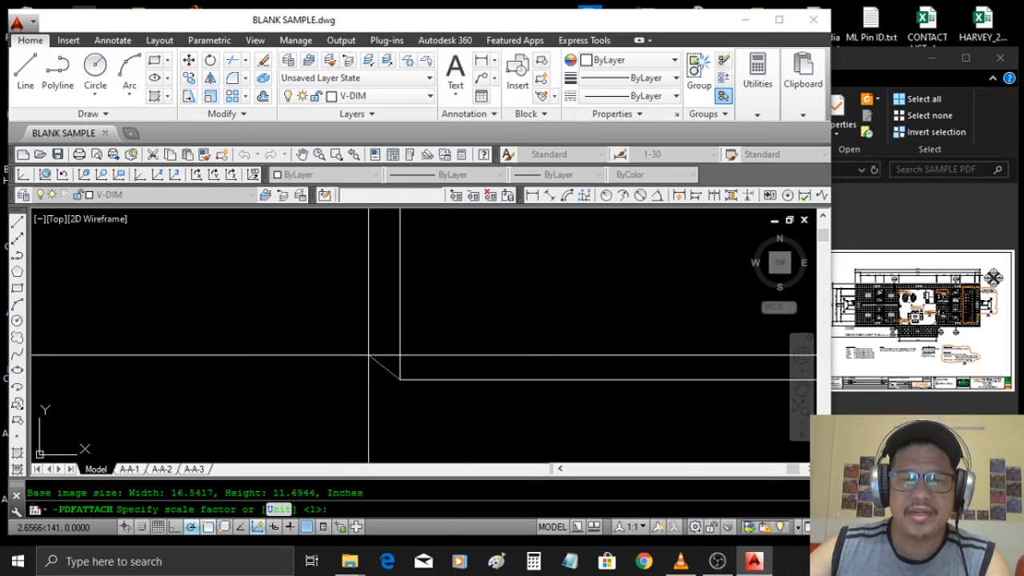
left_click(440, 381)
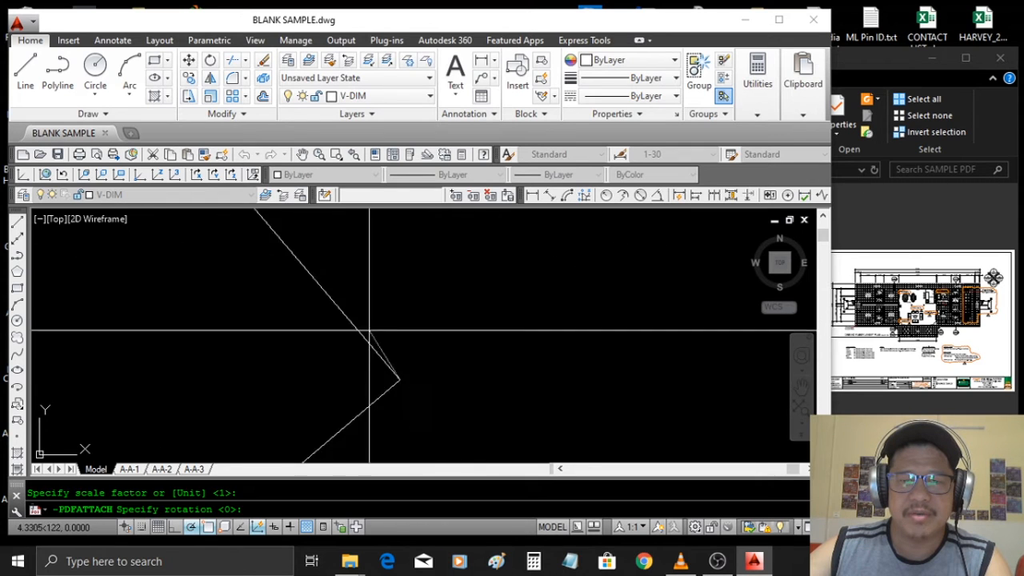
left_click(539, 379)
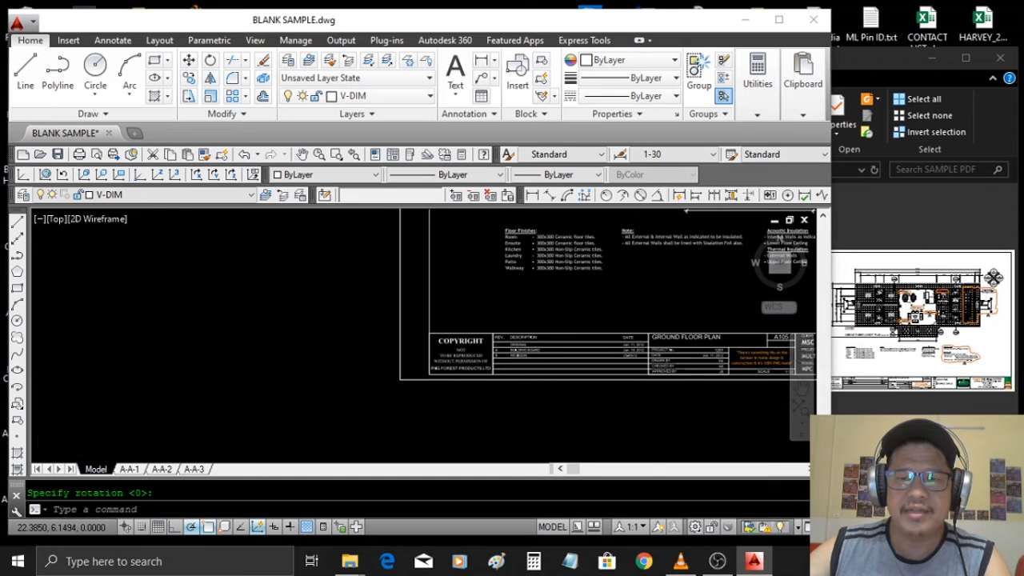
Step: Examine the attached ground floor layout plan and the dimension strings along its upper edge
scroll(393, 376, "down", 3)
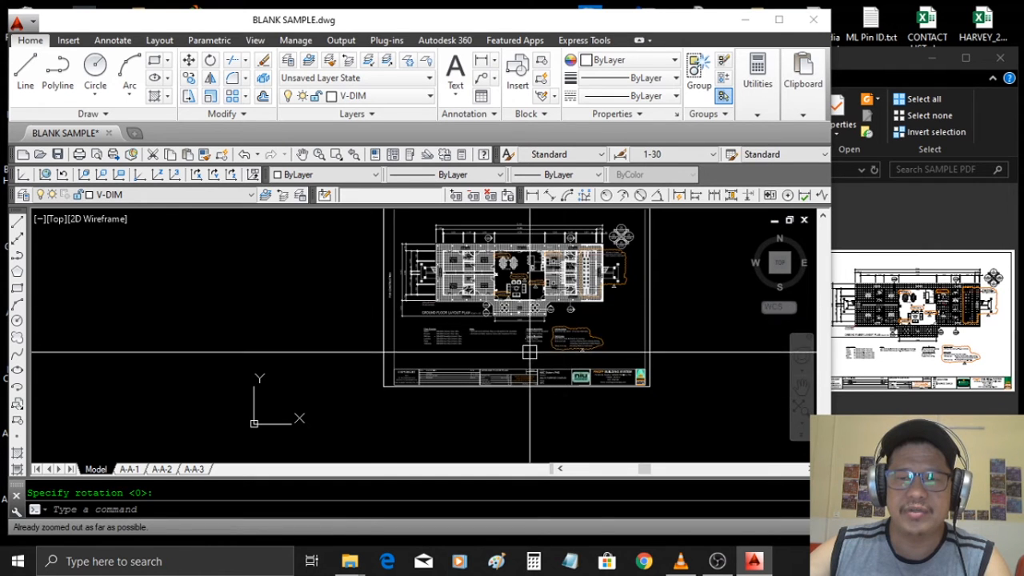
scroll(467, 278, "up", 4)
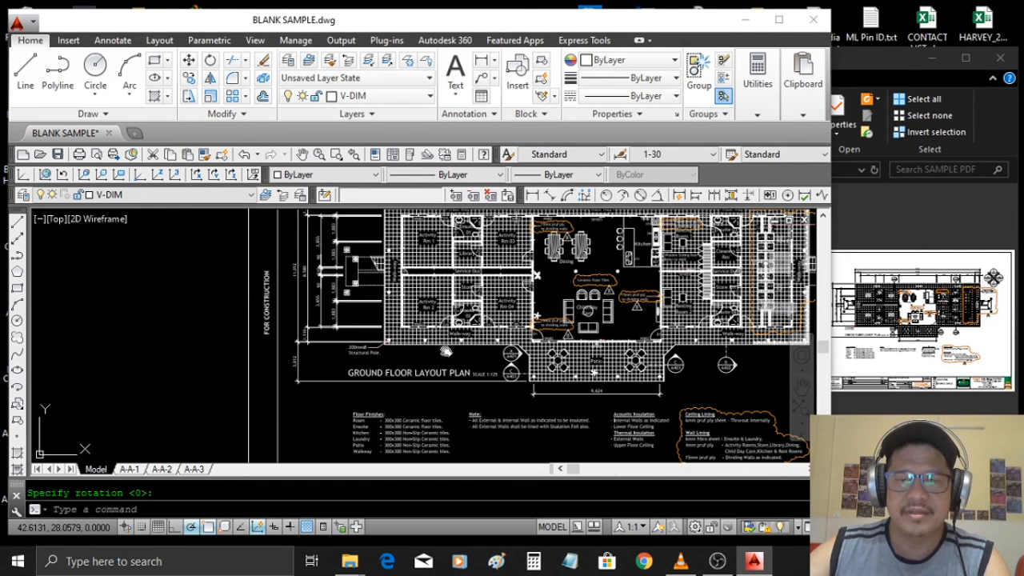
middle_click_drag(467, 280, 413, 352)
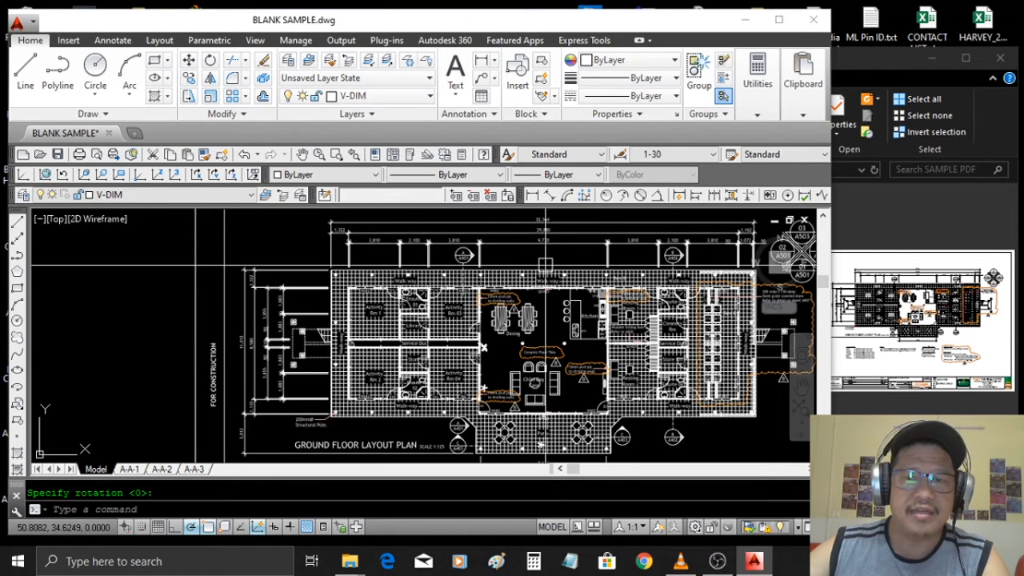
middle_click_drag(543, 264, 433, 306)
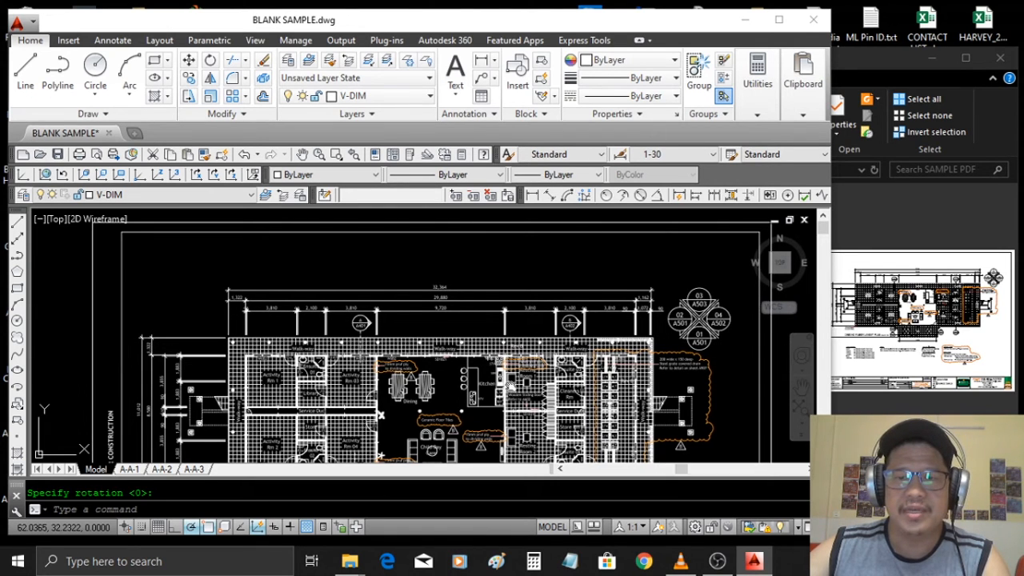
scroll(509, 385, "up", 2)
scroll(312, 381, "up", 2)
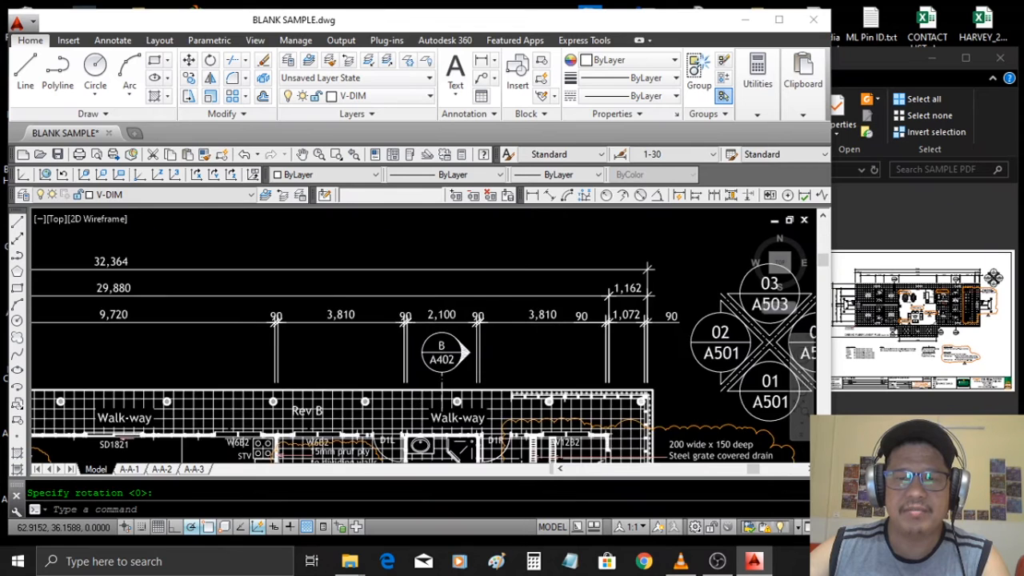
scroll(527, 326, "up", 2)
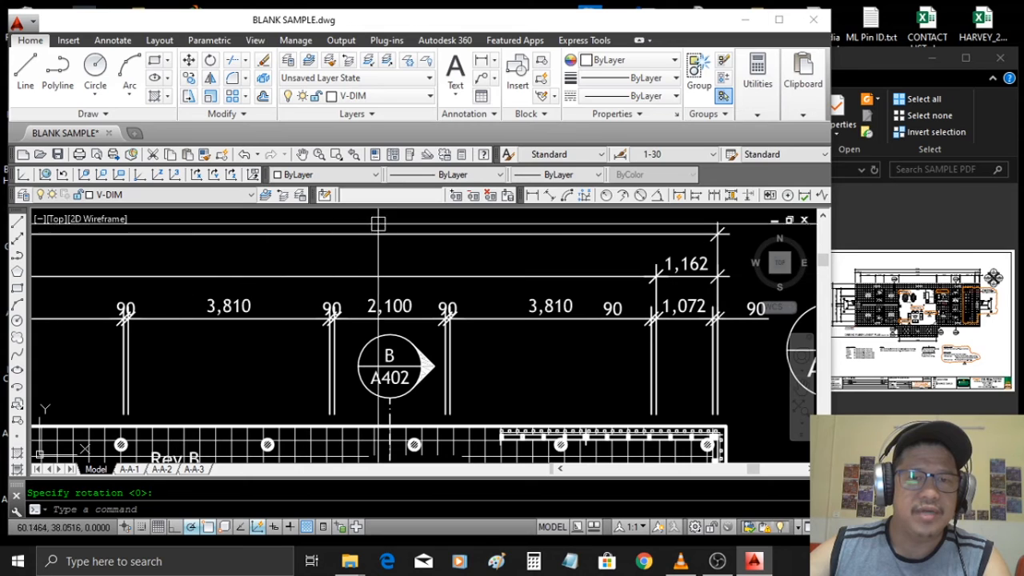
Step: Set the current object color to Red
left_click(322, 181)
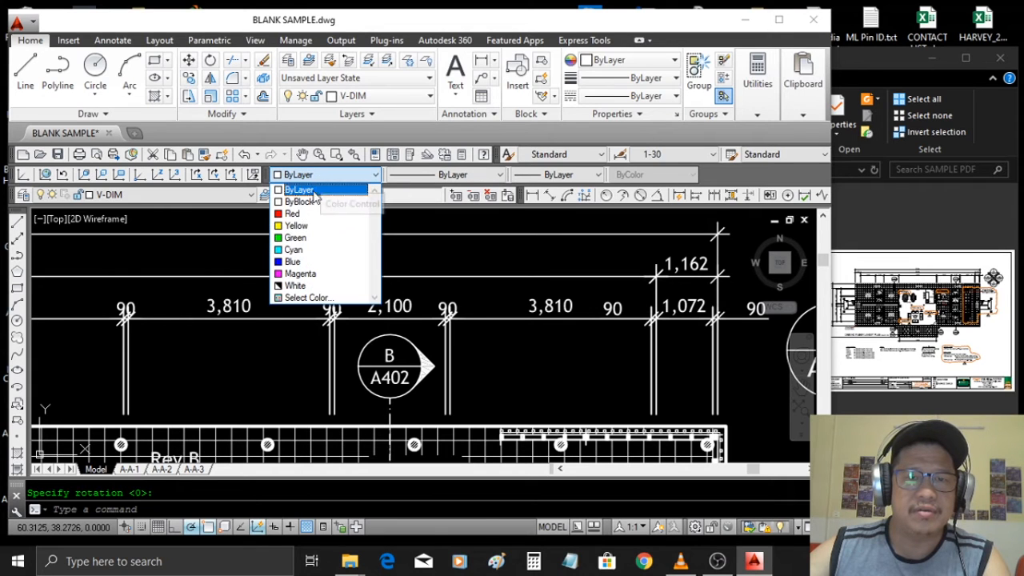
left_click(308, 215)
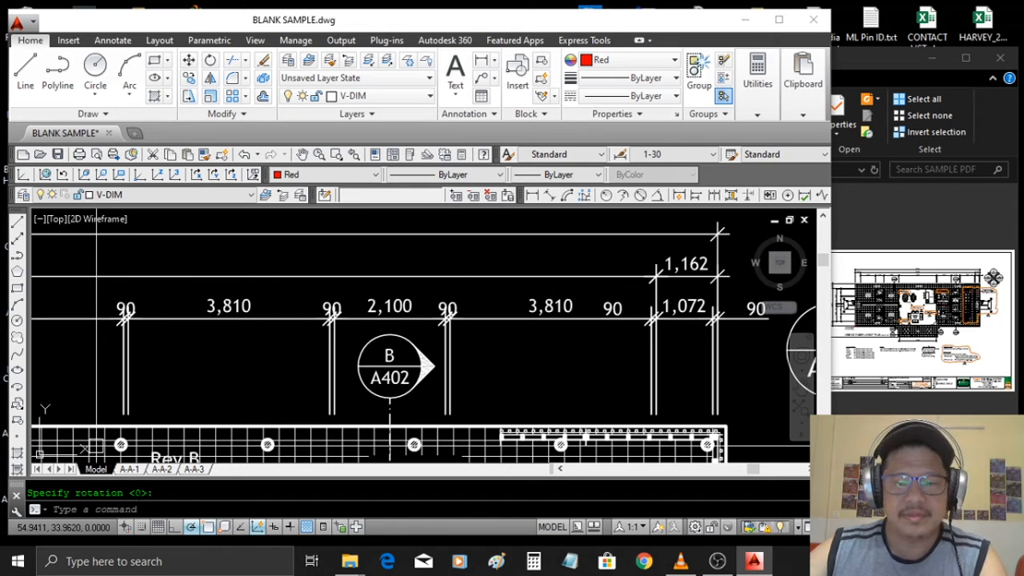
right_click(143, 495)
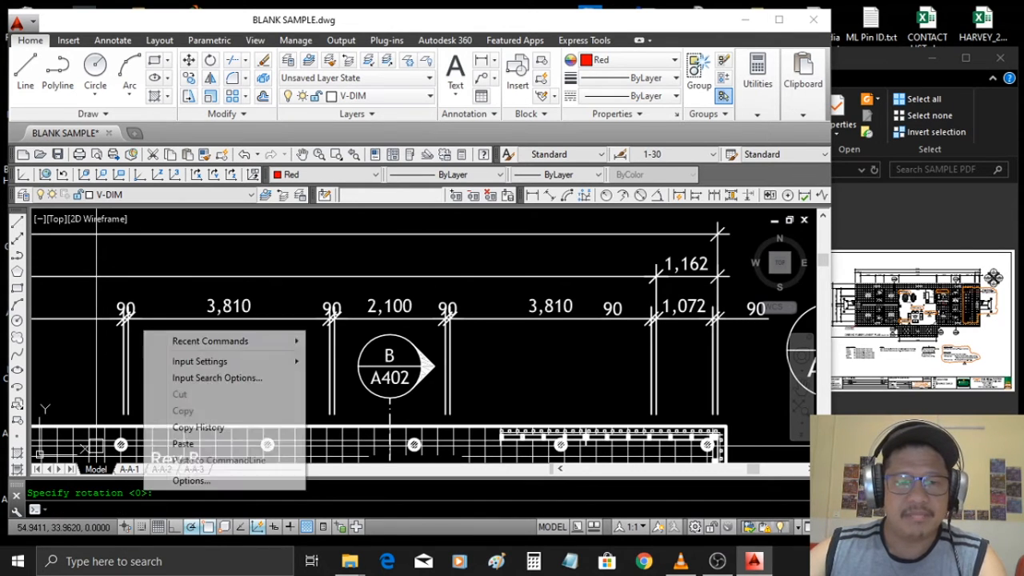
key("Escape")
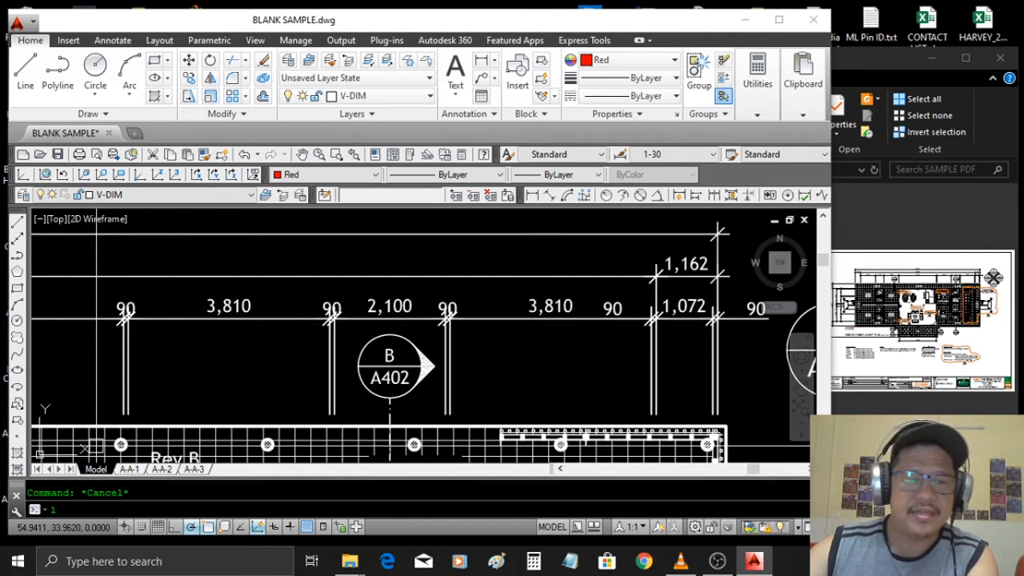
Step: Draw a horizontal line 2100 units long to the right, starting at the left extension line of the 2,100 dimension above section marker B/A402
type("l")
key("Return")
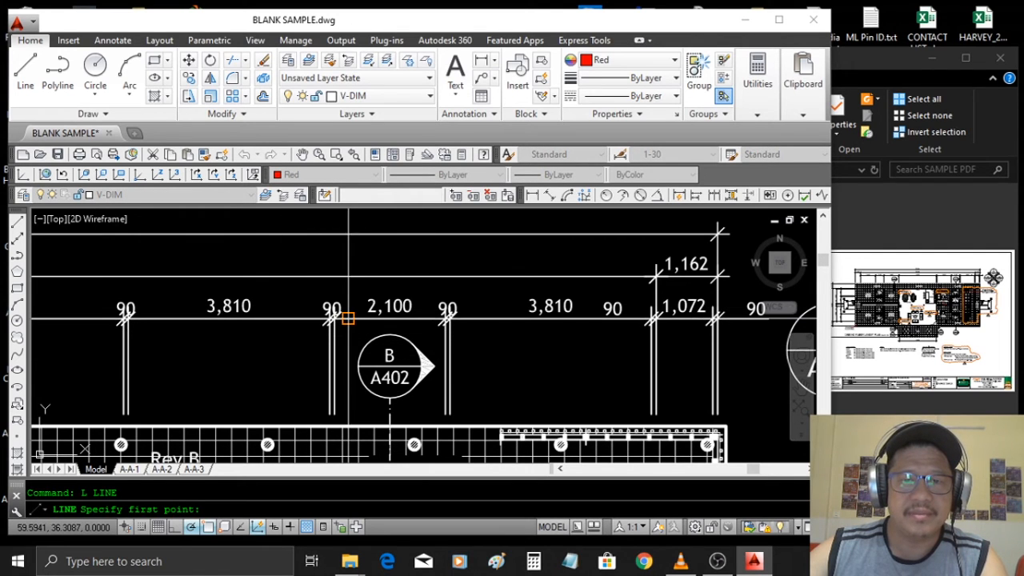
scroll(352, 320, "up", 3)
scroll(290, 302, "down", 3)
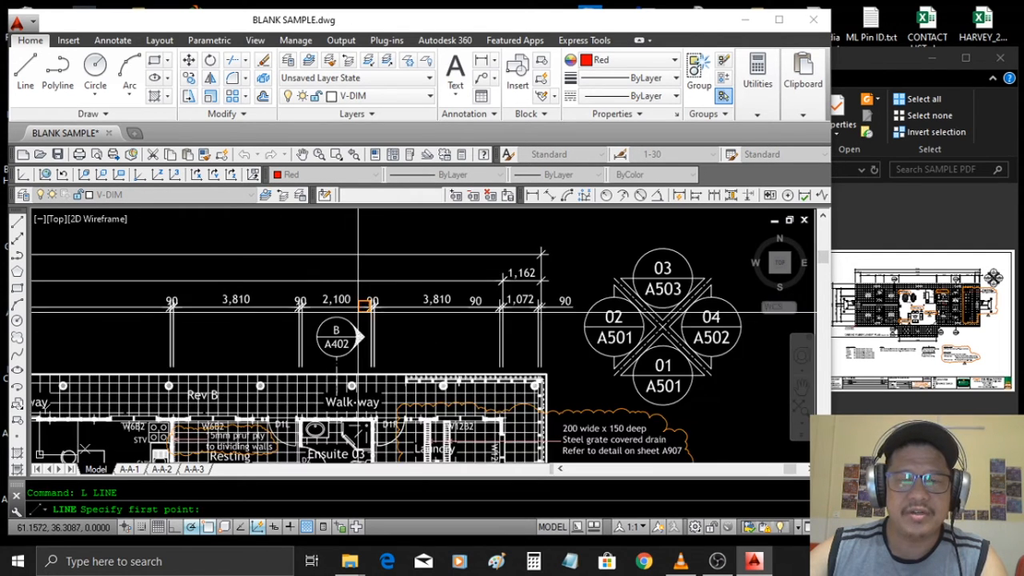
scroll(346, 300, "up", 4)
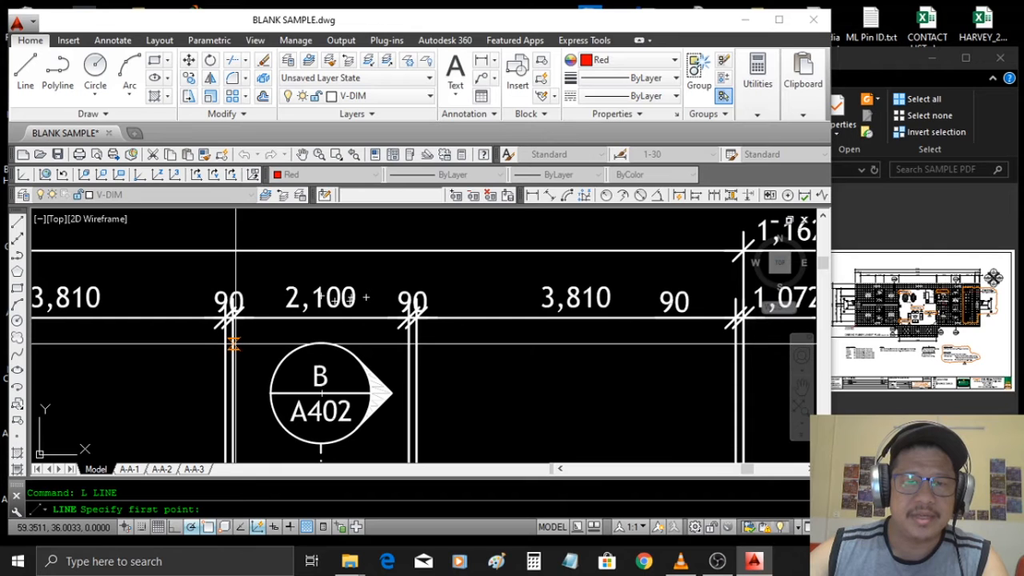
left_click(233, 343)
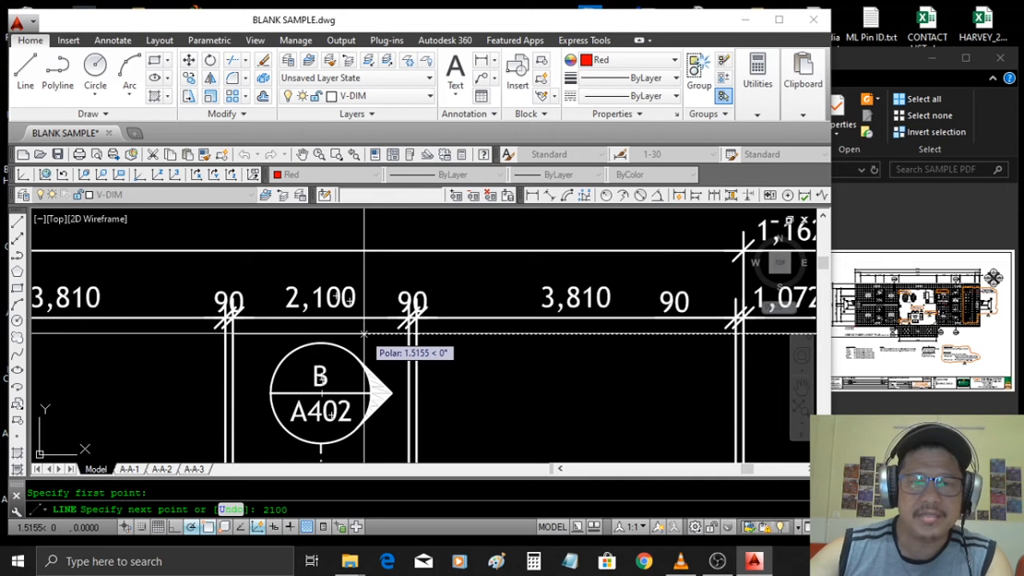
key("Return")
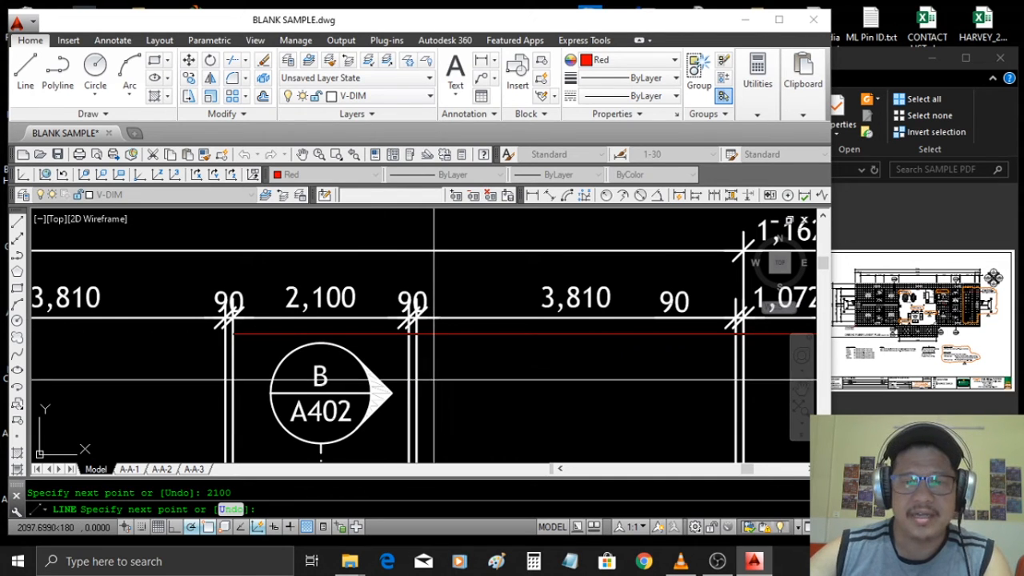
key("Return")
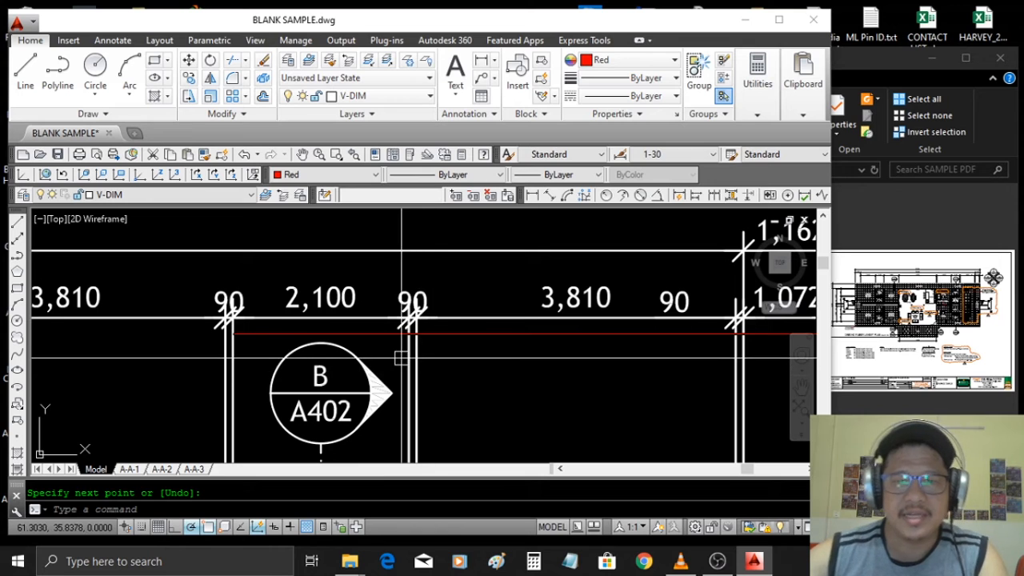
scroll(402, 358, "down", 5)
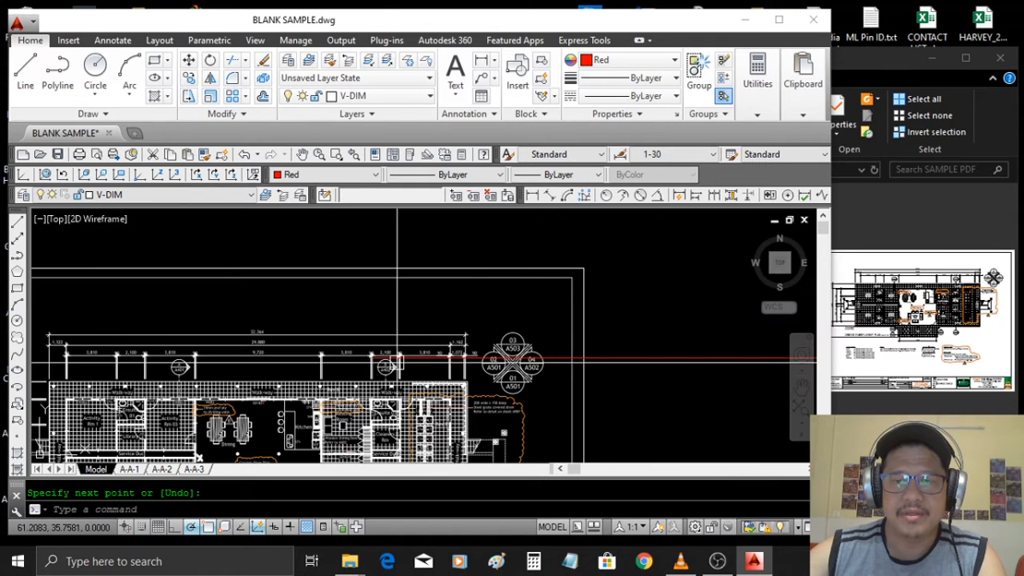
scroll(469, 361, "down", 2)
middle_click_drag(572, 374, 449, 358)
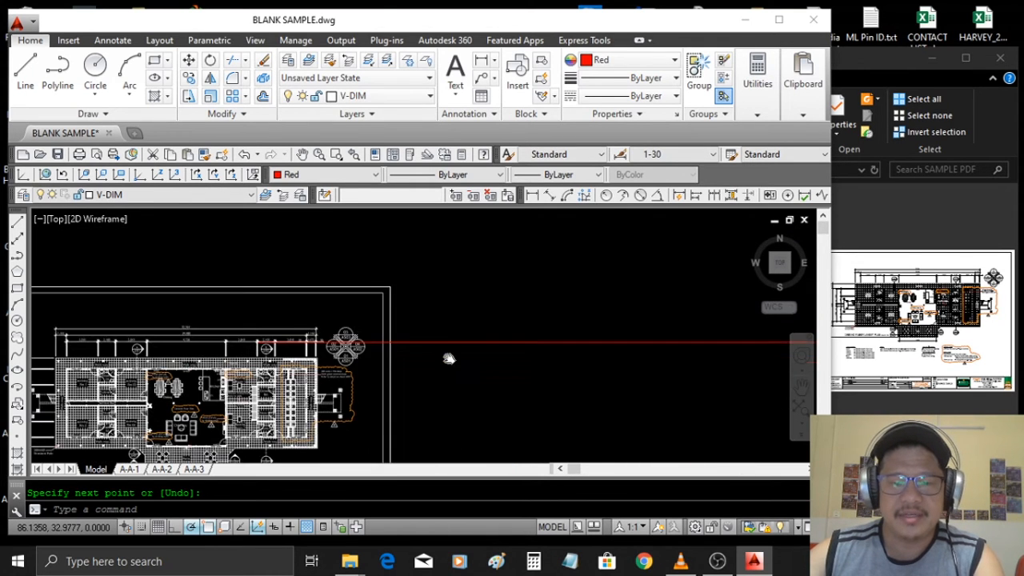
type("re")
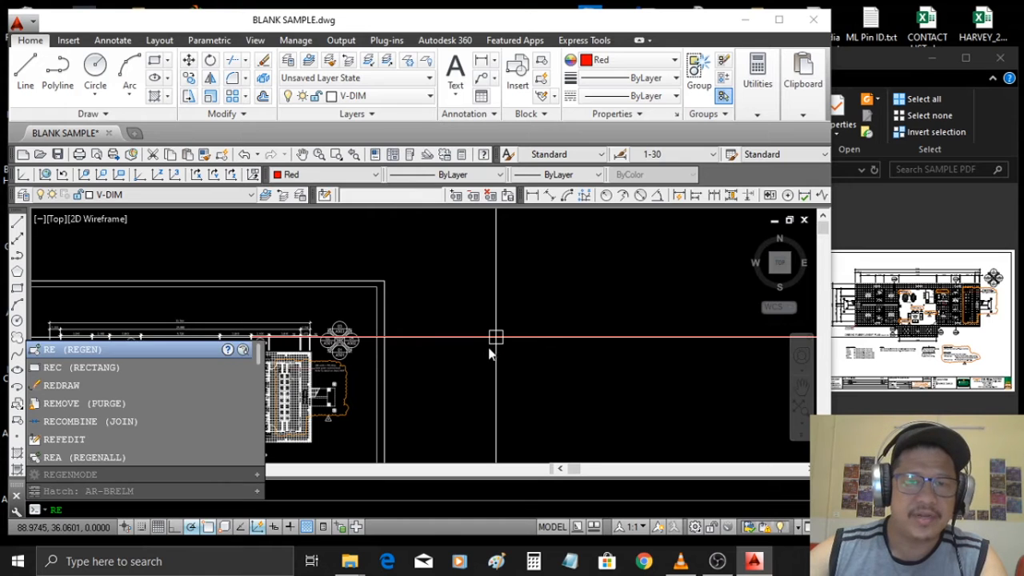
scroll(500, 352, "down", 3)
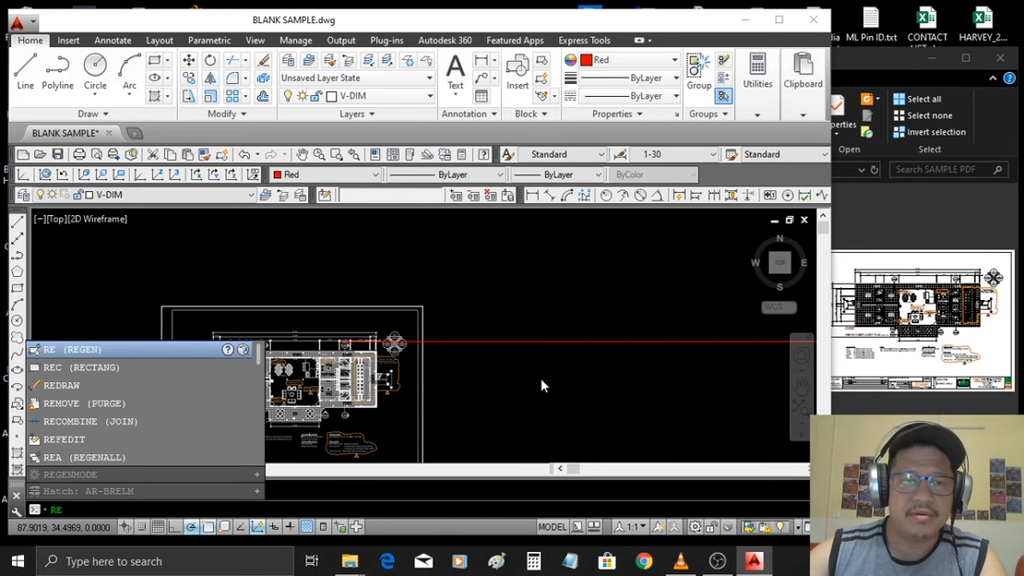
key("Return")
scroll(512, 384, "down", 2)
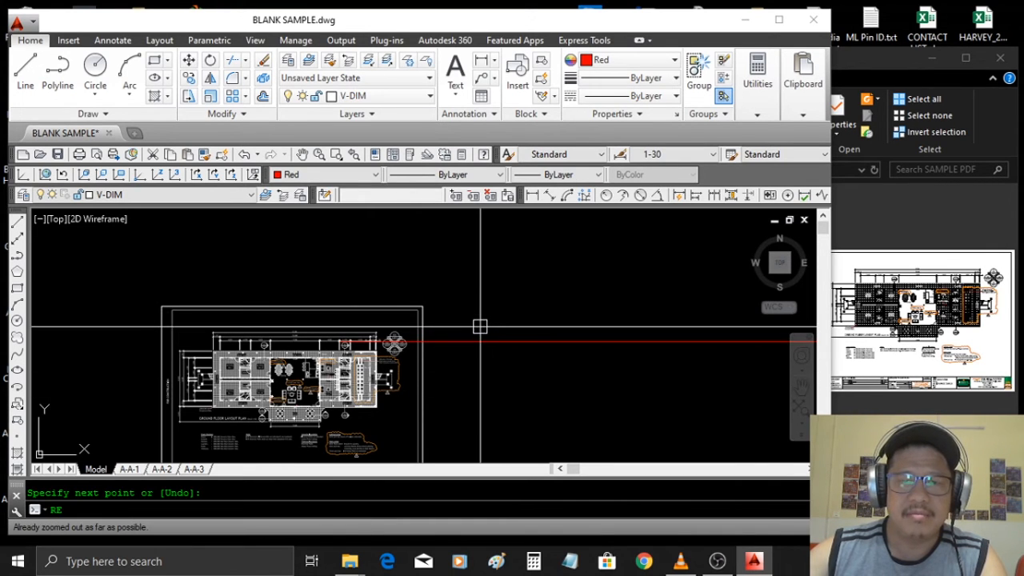
scroll(480, 339, "down", 2)
mouse_move(486, 318)
middle_mouse_down()
mouse_move(484, 306)
mouse_move(461, 306)
mouse_move(478, 273)
middle_mouse_up()
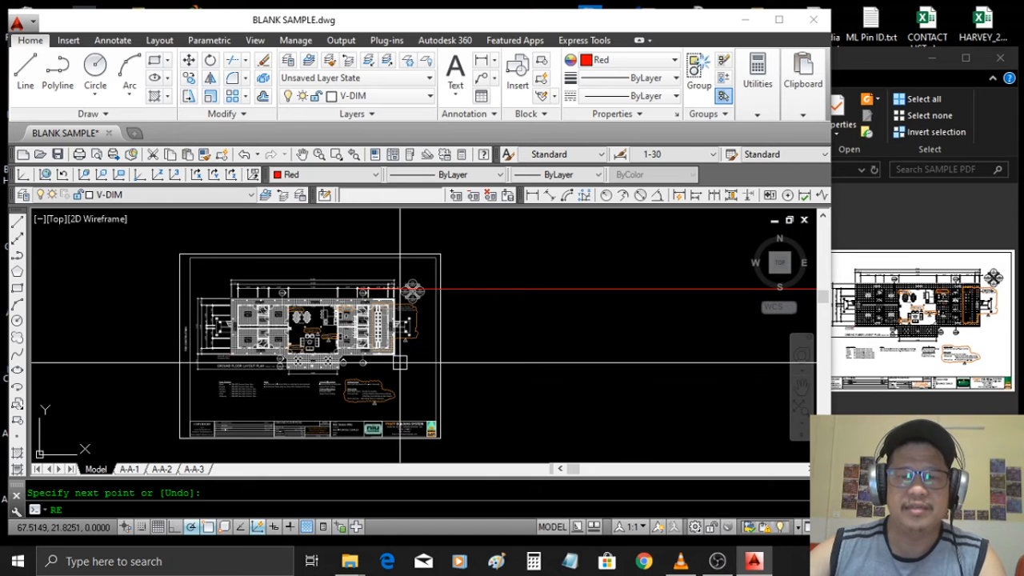
scroll(408, 352, "down", 2)
type("re")
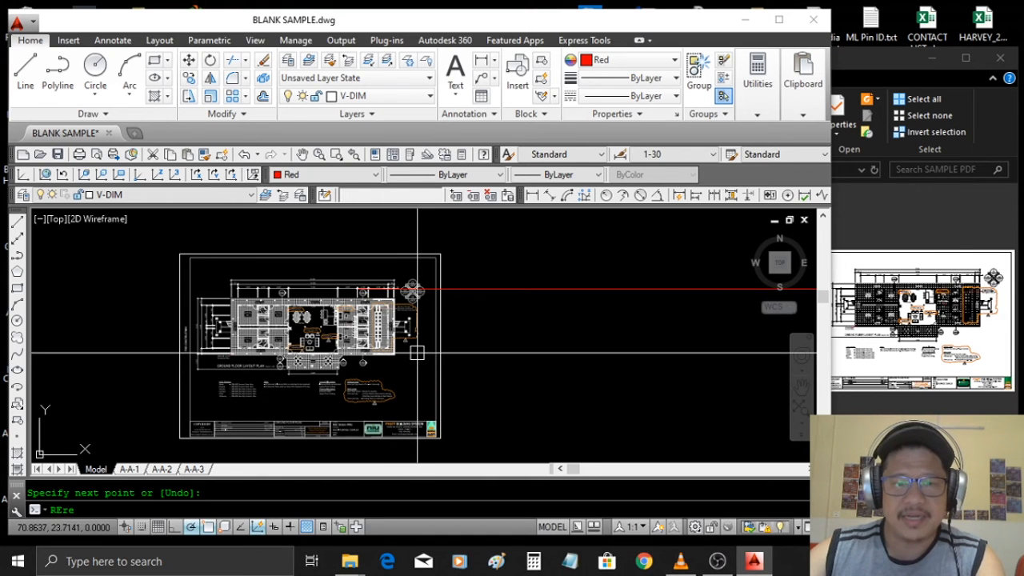
key("Escape")
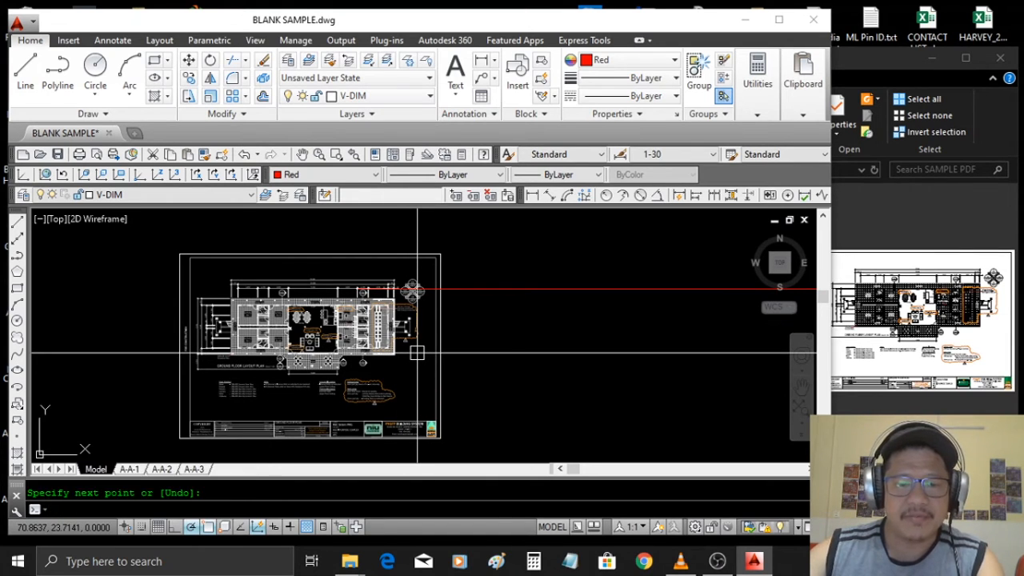
Step: Regenerate the model so that the full length of the red reference line can be brought into view
type("re")
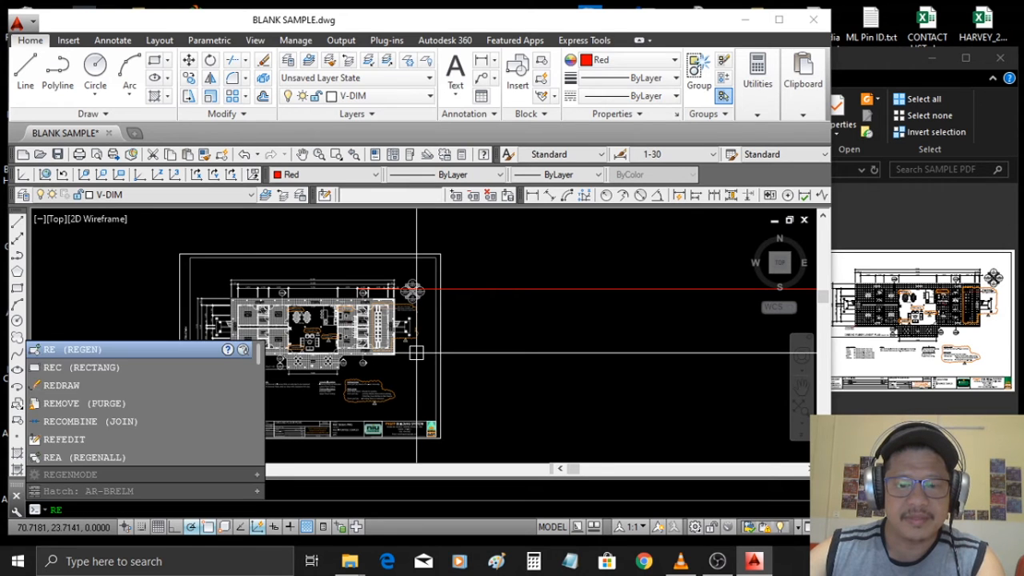
key("Return")
scroll(440, 377, "down", 2)
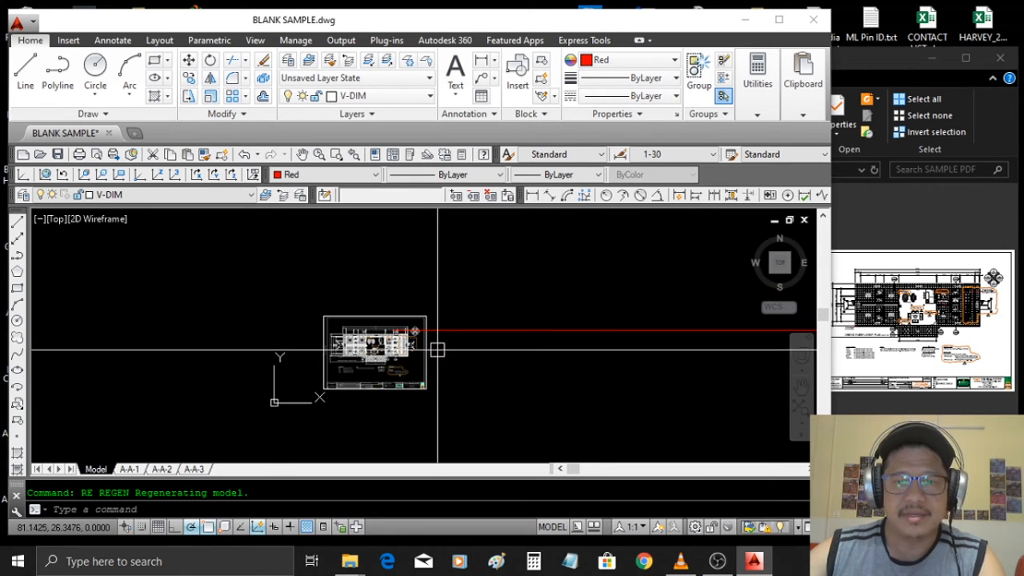
middle_click_drag(470, 360, 383, 362)
middle_click_drag(253, 360, 200, 351)
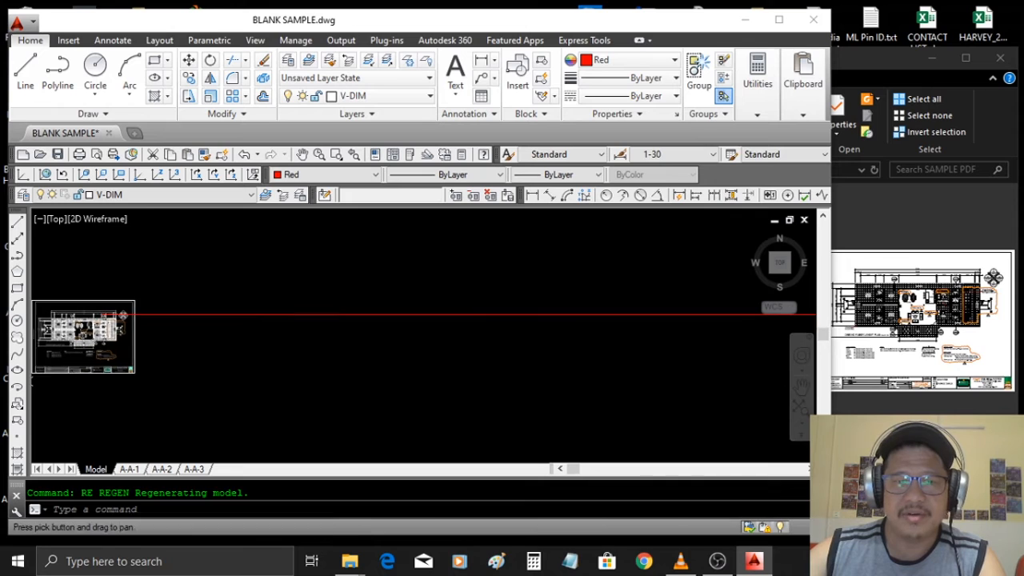
scroll(408, 329, "down", 10)
scroll(434, 347, "down", 3)
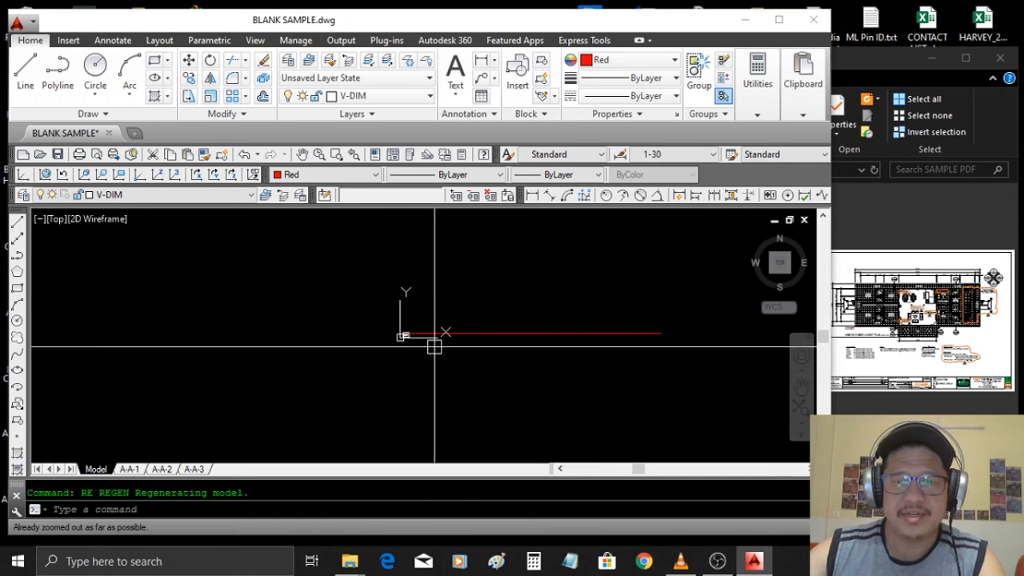
scroll(434, 347, "up", 7)
middle_click_drag(399, 379, 304, 400)
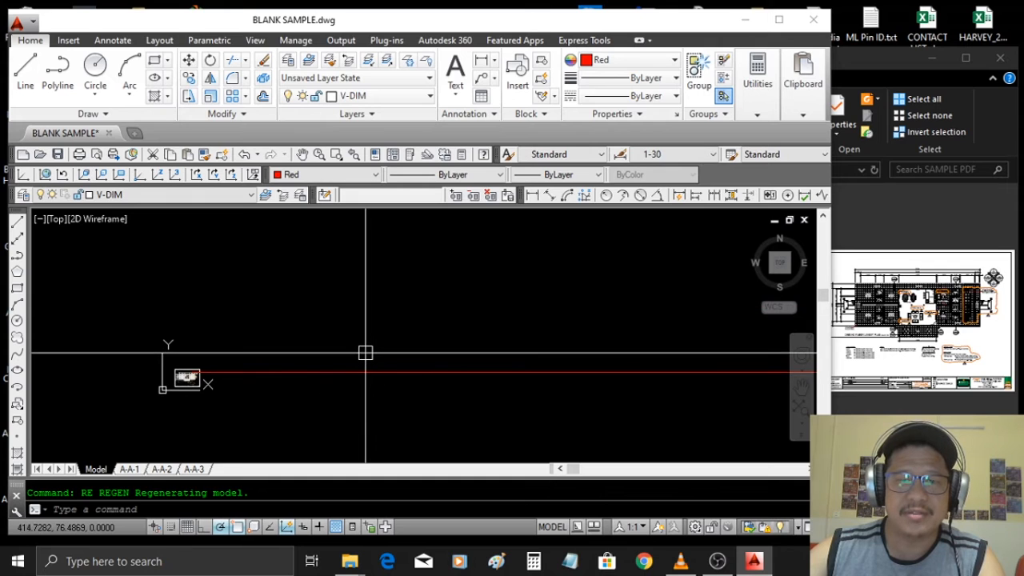
Step: Add a linear dimension to the red reference line by selecting the line itself, placing the dimension line above it
left_click(531, 198)
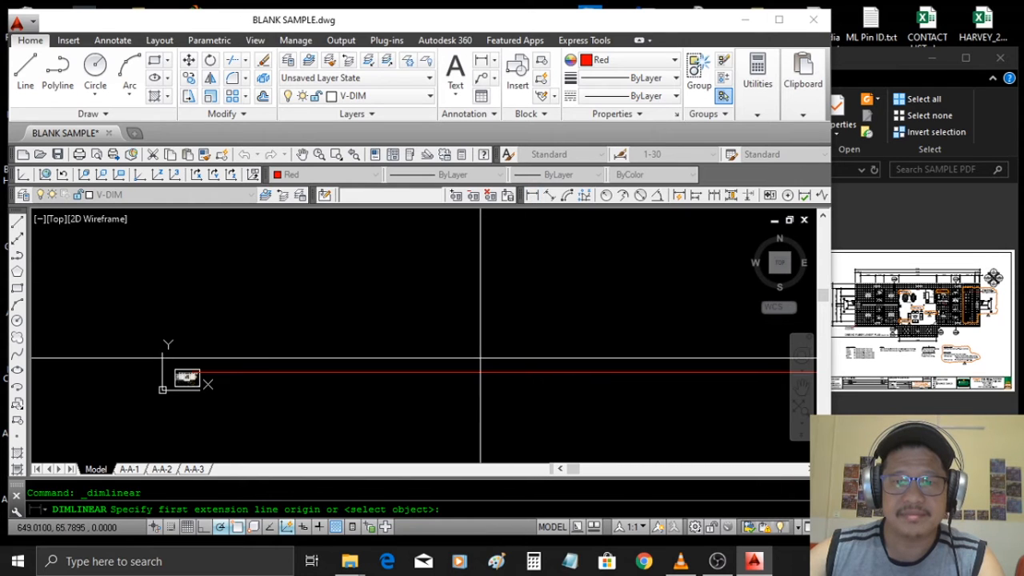
key("Return")
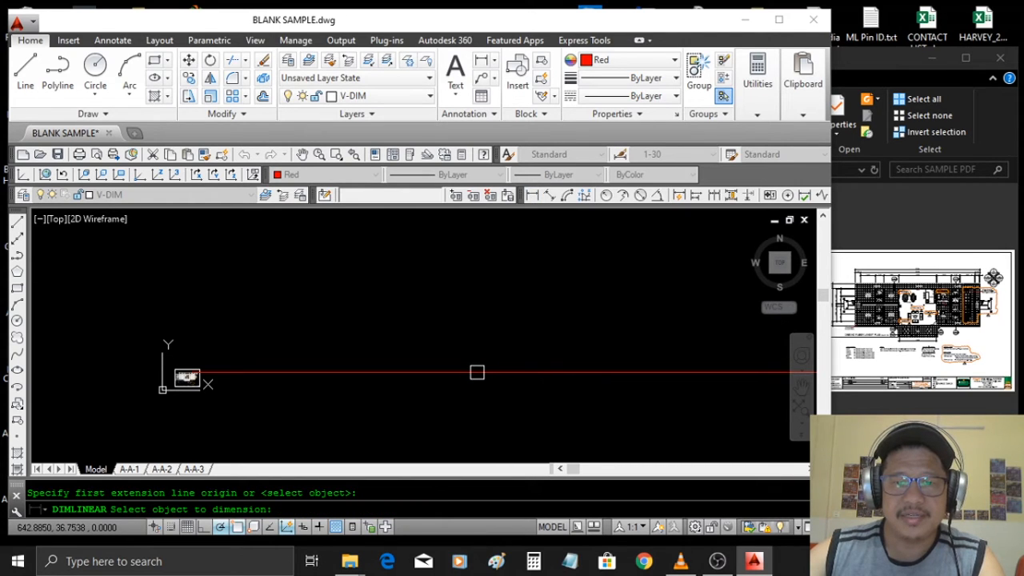
left_click(477, 371)
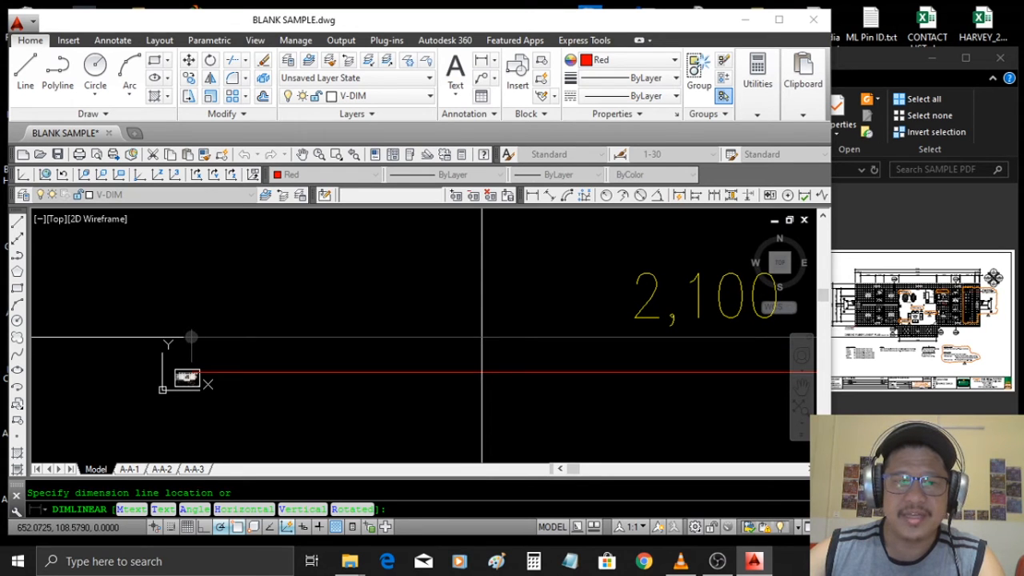
left_click(480, 339)
Step: Compare the dimensioned red line with the attached PDF floor plan and the plan's printed 2,100 dimension above section marker B/A402
scroll(468, 378, "down", 2)
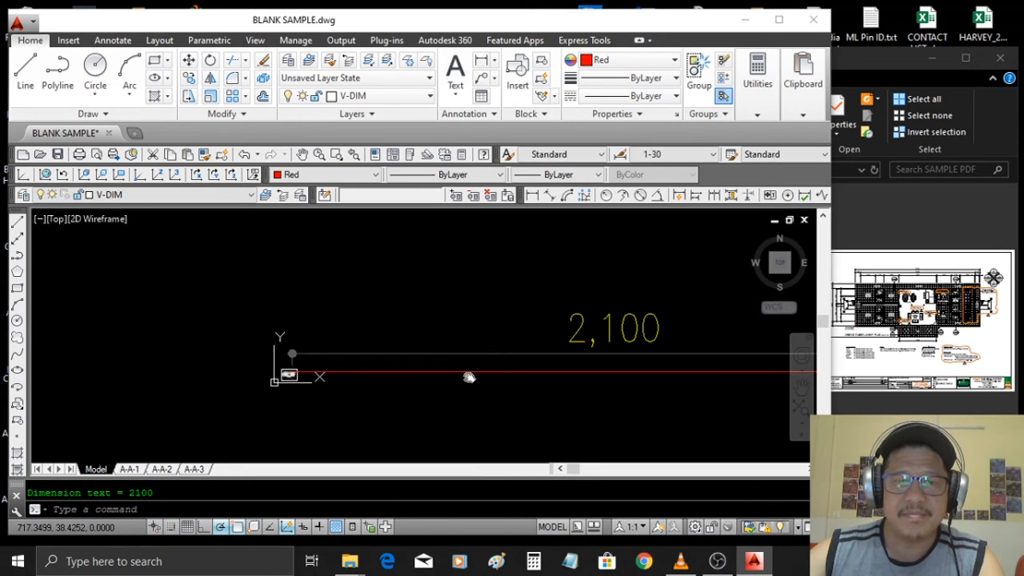
middle_click_drag(468, 378, 381, 388)
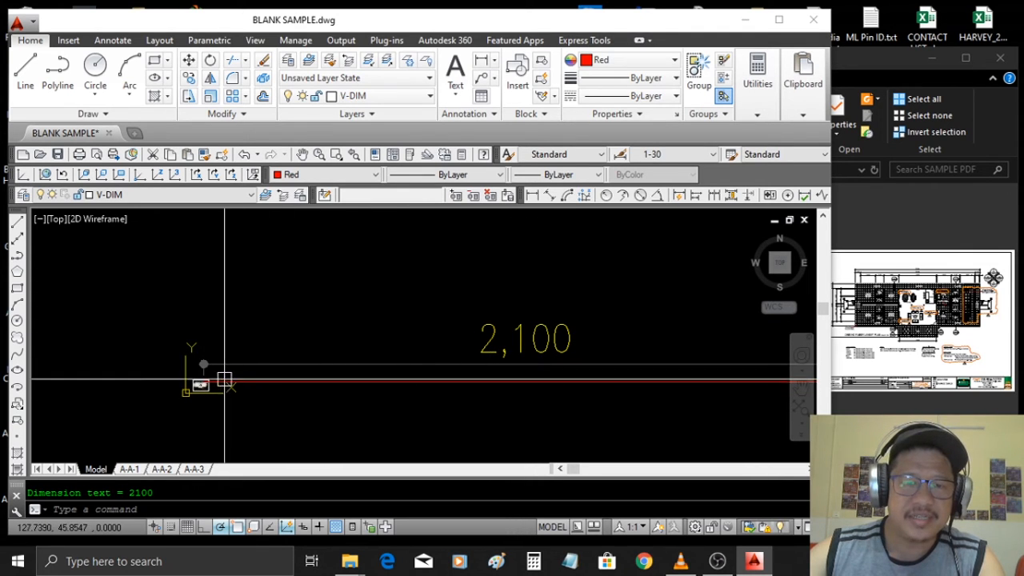
scroll(212, 372, "up", 2)
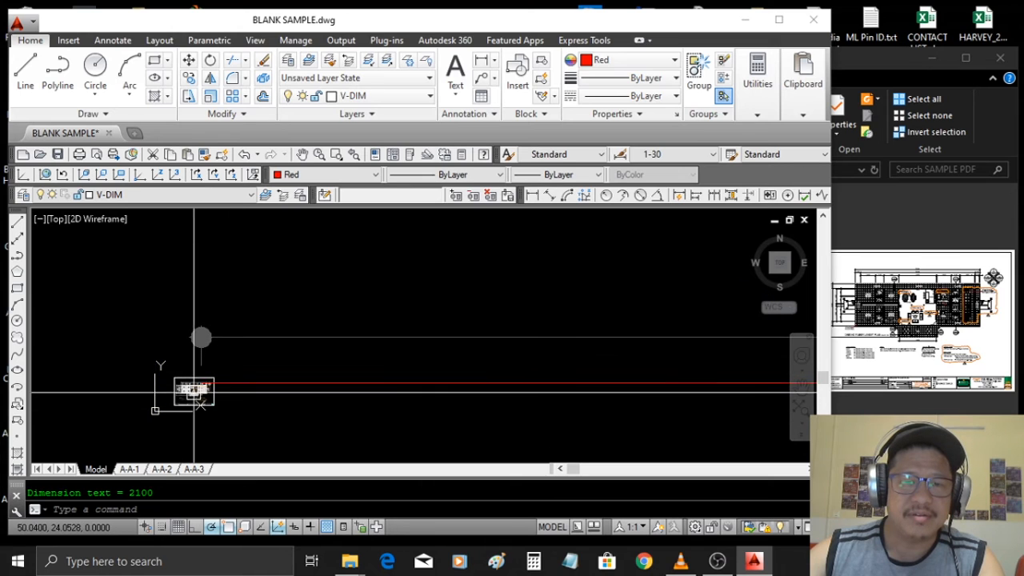
scroll(204, 390, "down", 2)
scroll(550, 392, "down", 2)
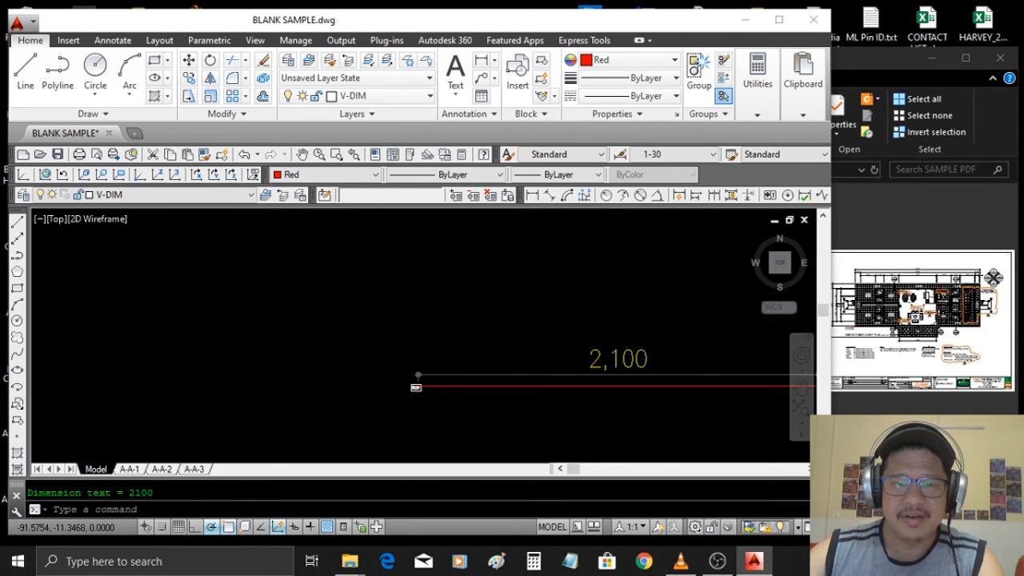
scroll(392, 390, "up", 2)
scroll(435, 377, "up", 2)
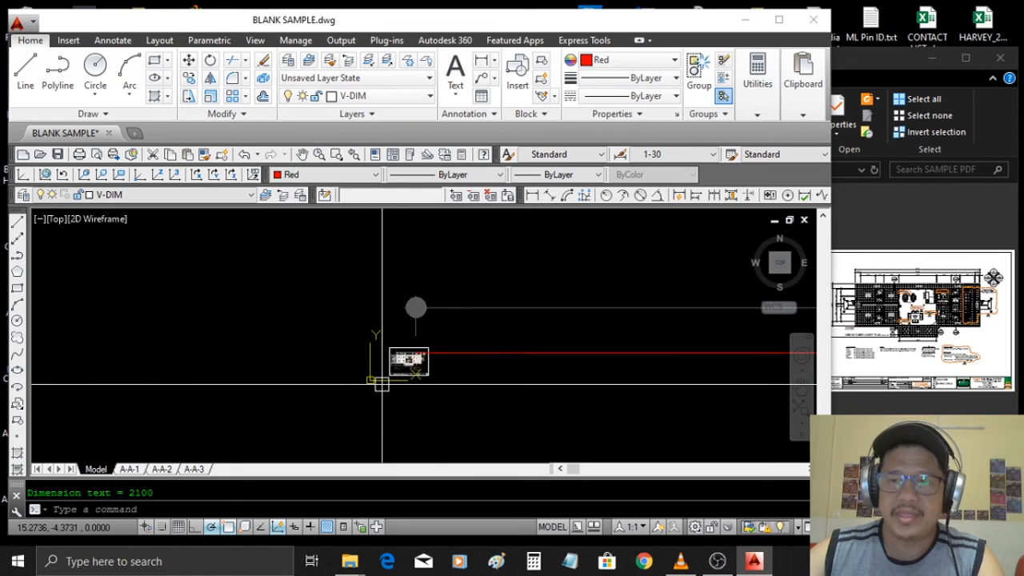
scroll(535, 373, "down", 2)
middle_click_drag(535, 373, 442, 409)
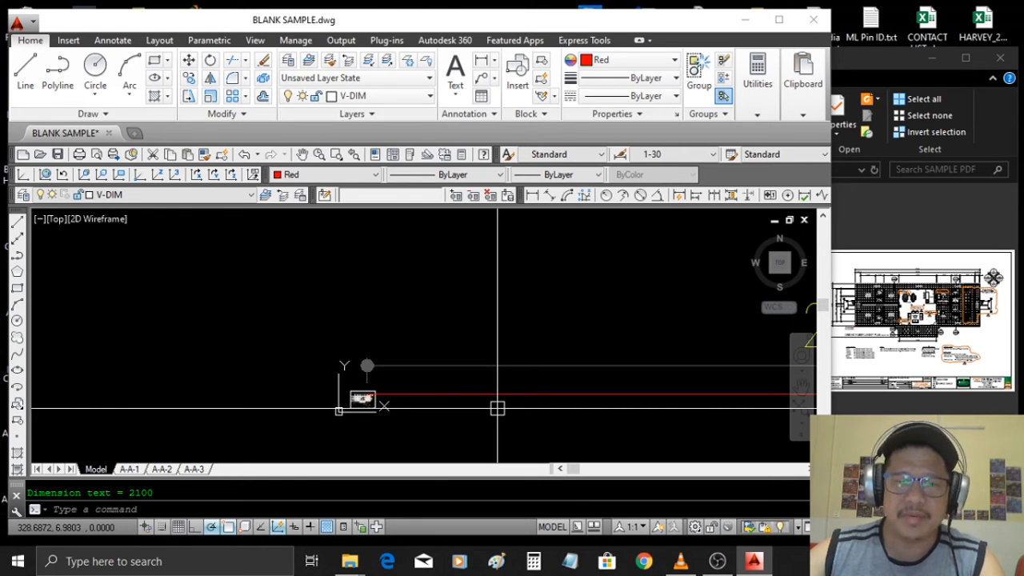
scroll(497, 409, "down", 3)
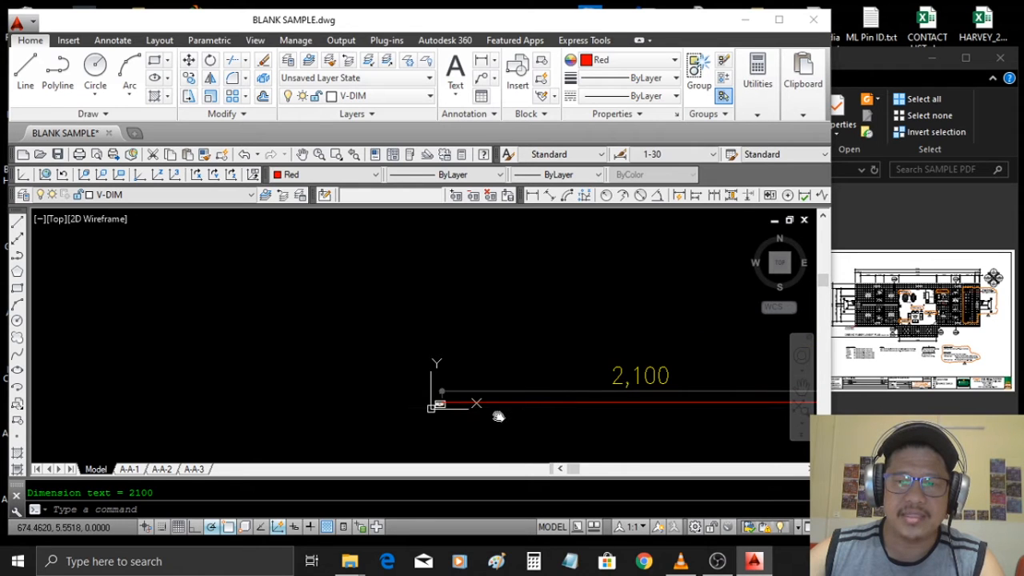
middle_click_drag(498, 416, 449, 416)
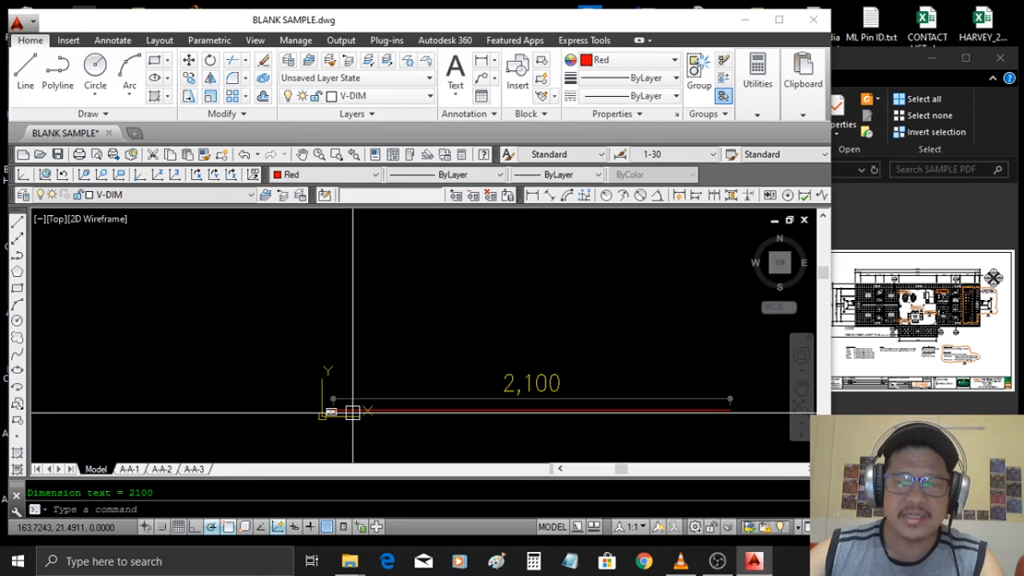
mouse_move(352, 412)
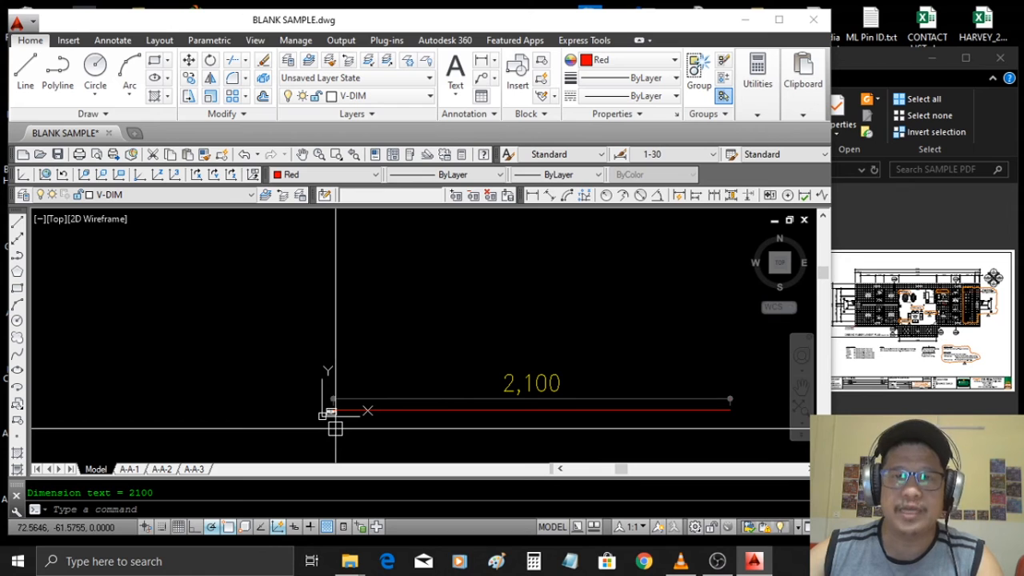
scroll(335, 428, "up", 5)
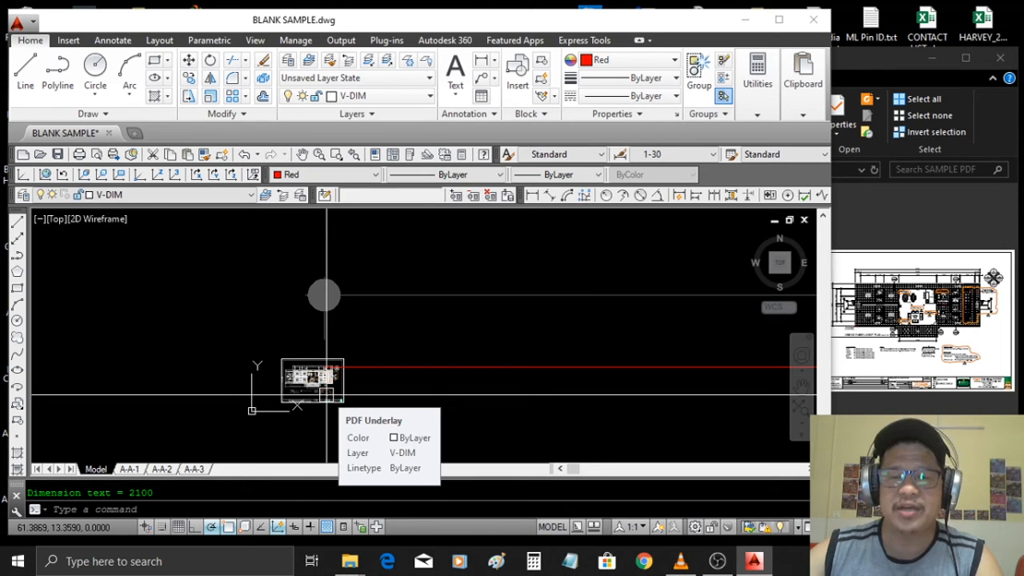
scroll(320, 365, "up", 1)
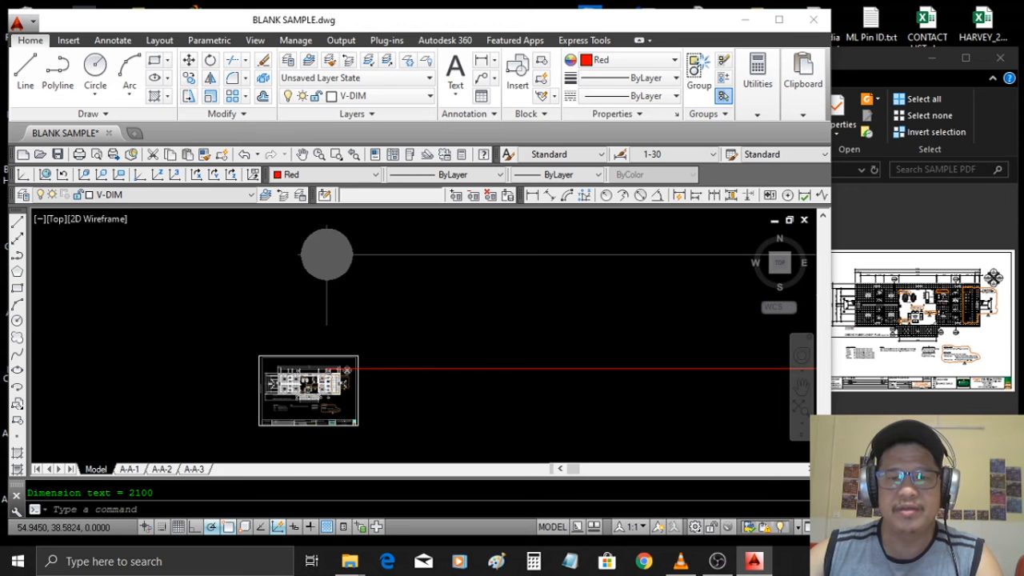
scroll(347, 370, "up", 6)
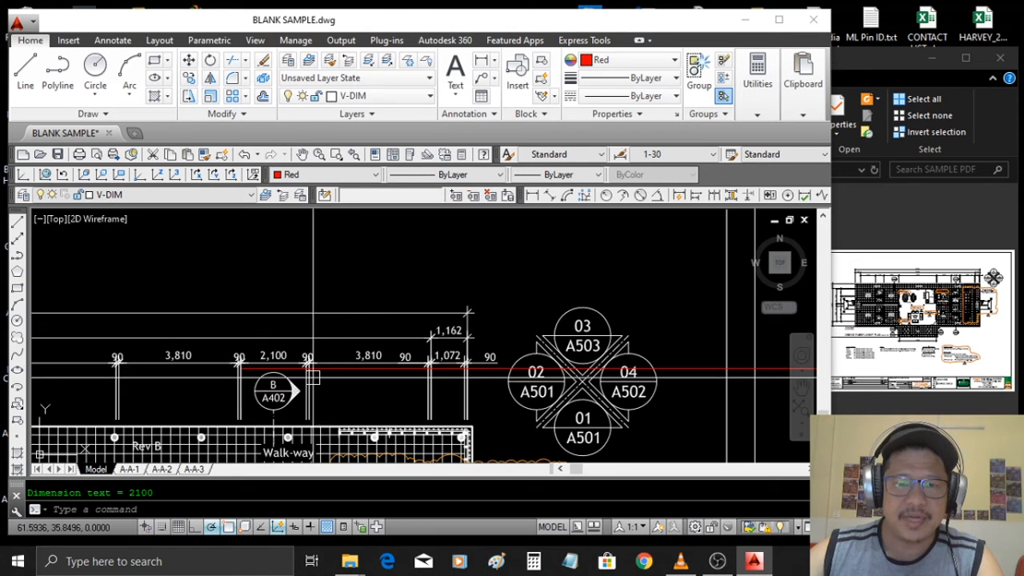
mouse_move(312, 378)
middle_mouse_down()
mouse_move(502, 290)
mouse_move(462, 294)
middle_mouse_up()
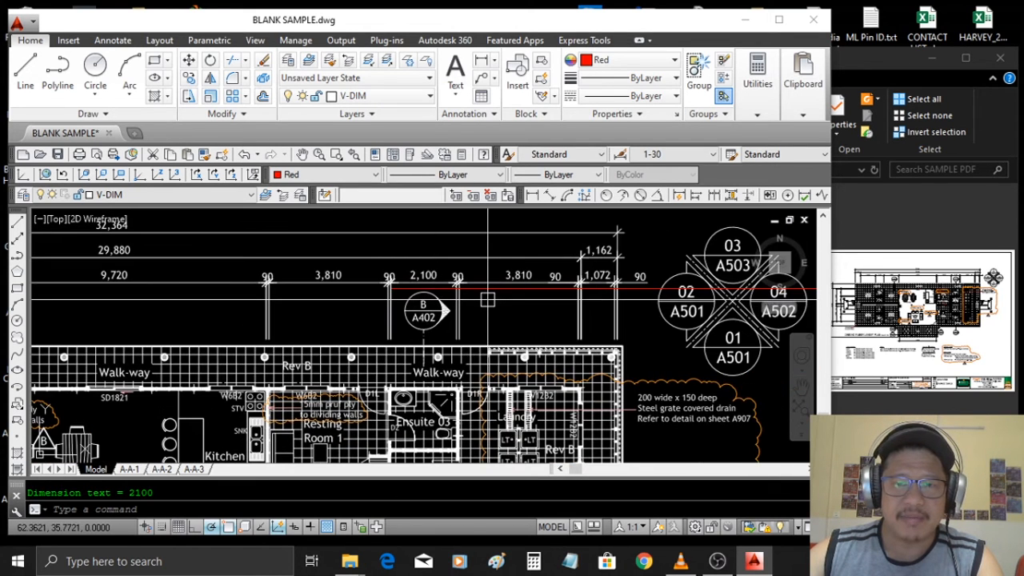
scroll(414, 324, "down", 8)
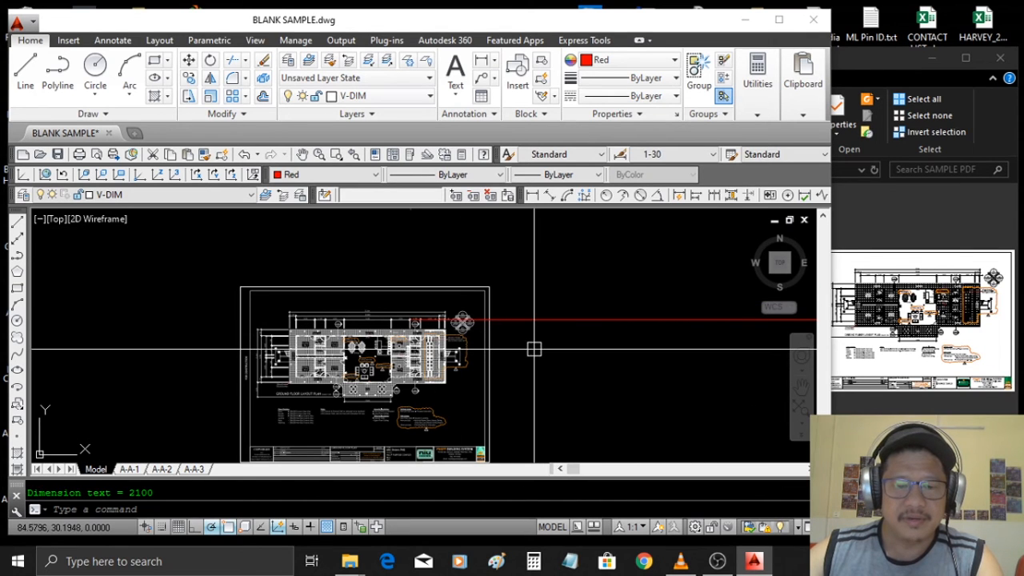
Step: Start scaling the attached PDF floor plan, using the red line's left end on the 2,100 dimension's extension line as the base point
type("sc")
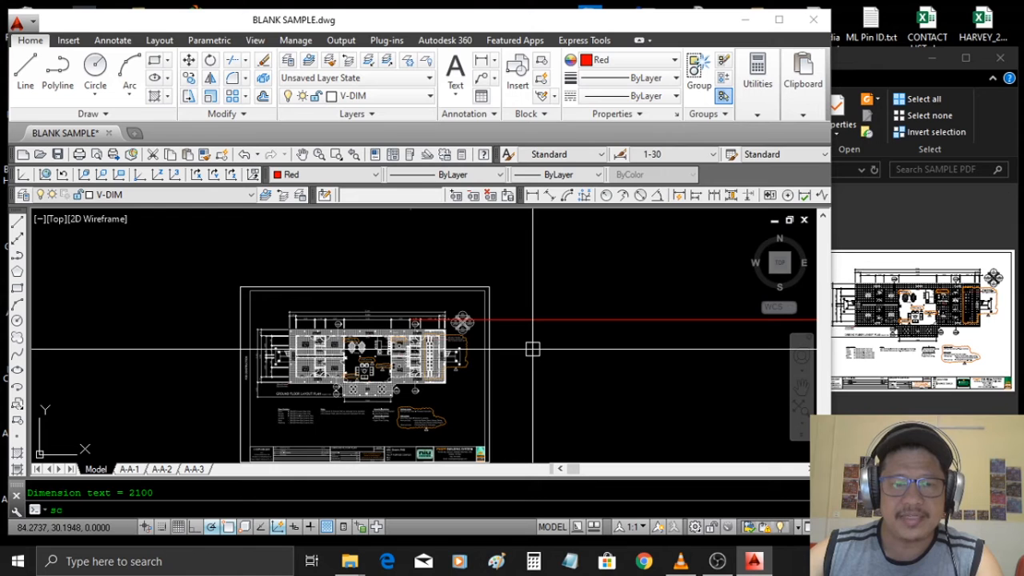
key("Return")
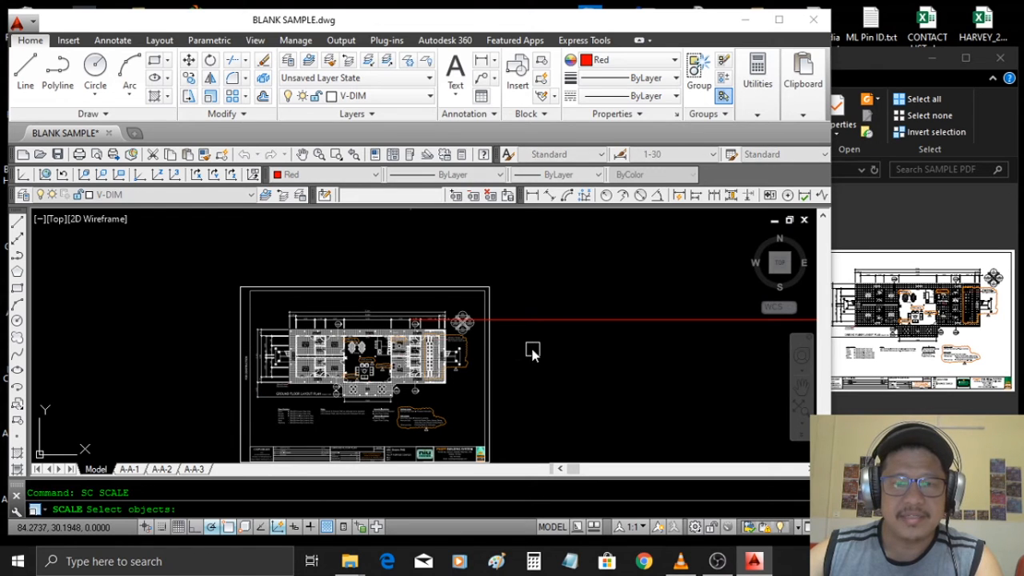
left_click(427, 260)
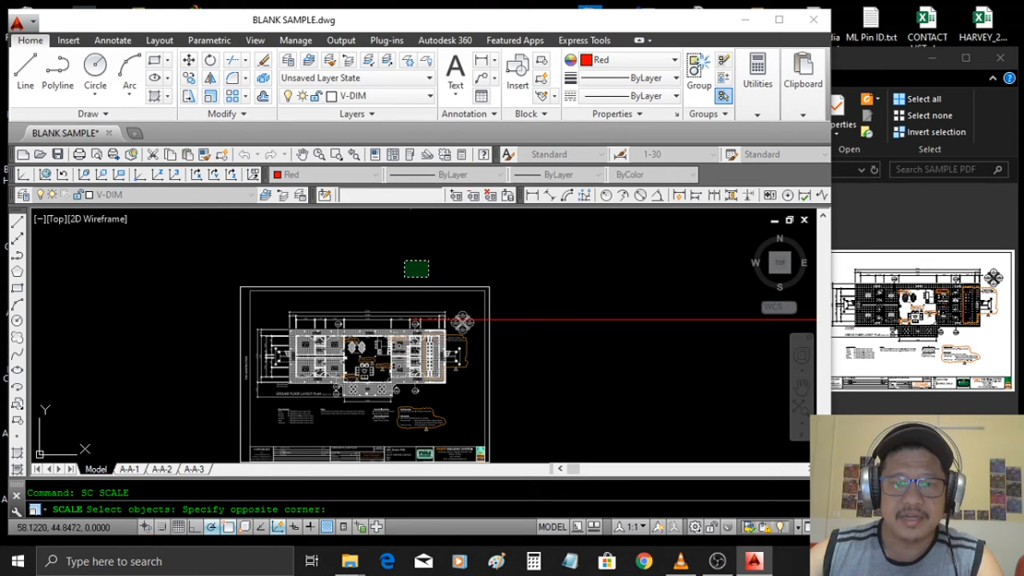
left_click(373, 306)
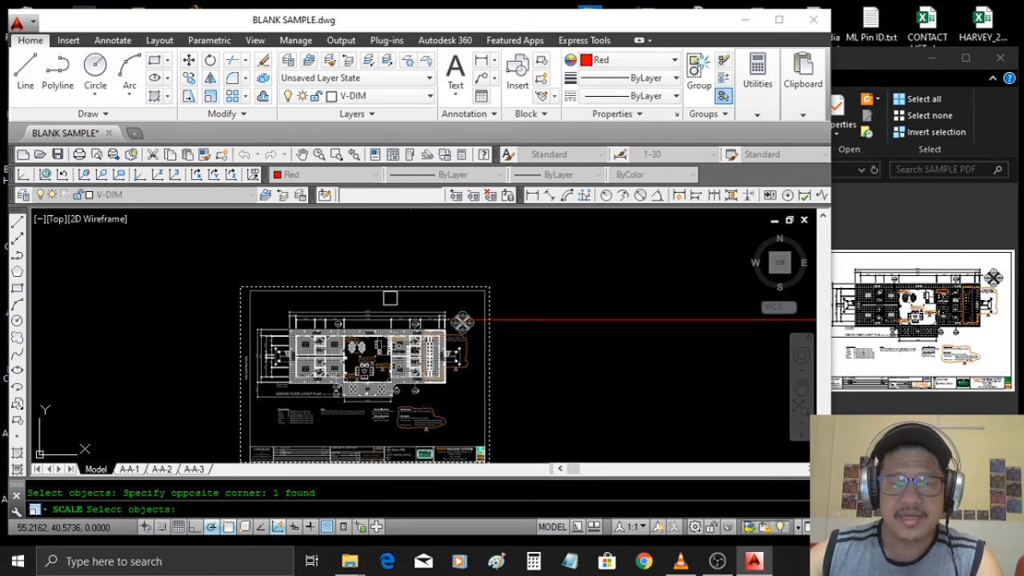
key("Return")
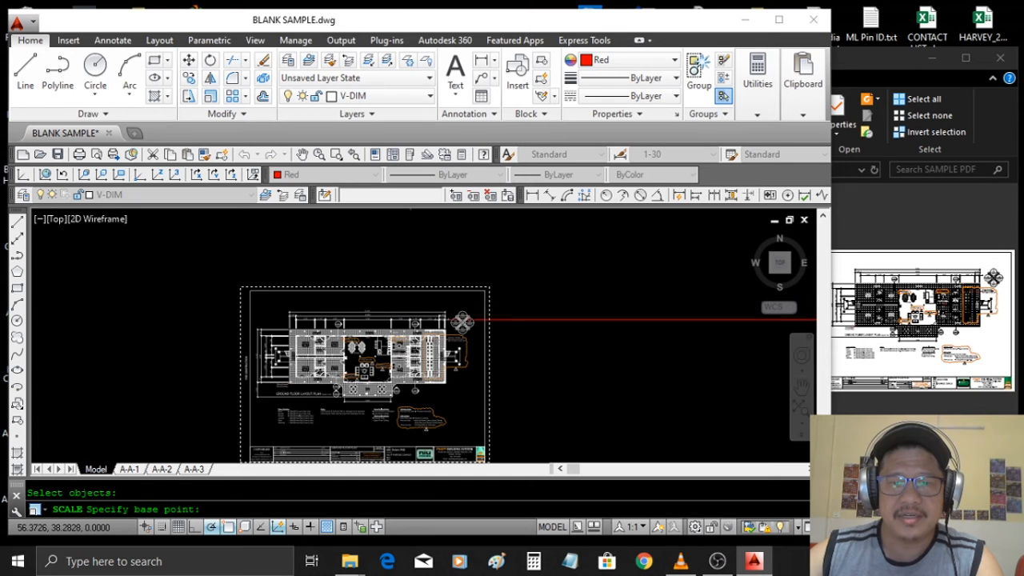
scroll(395, 307, "up", 2)
scroll(319, 328, "up", 6)
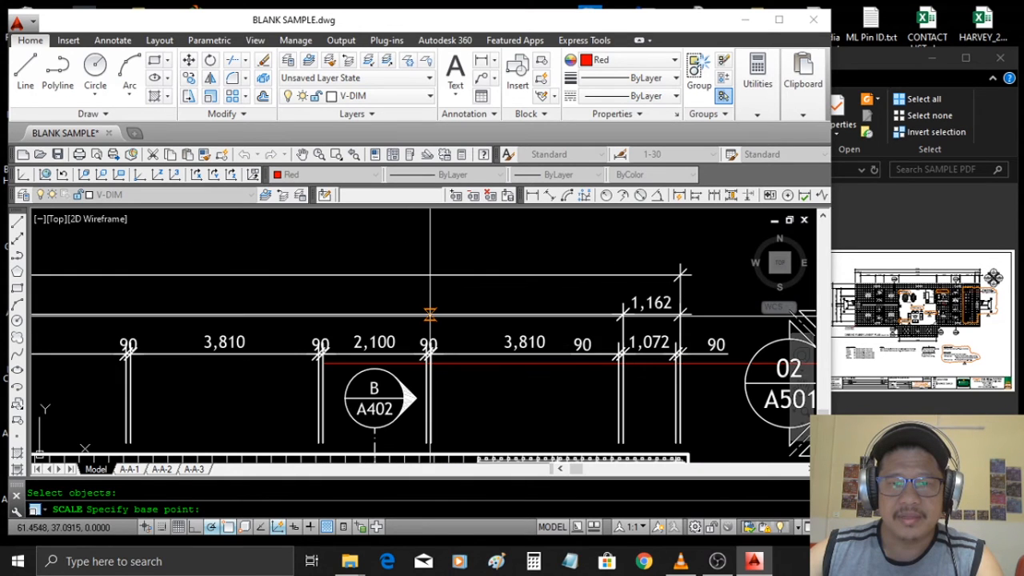
scroll(334, 352, "up", 6)
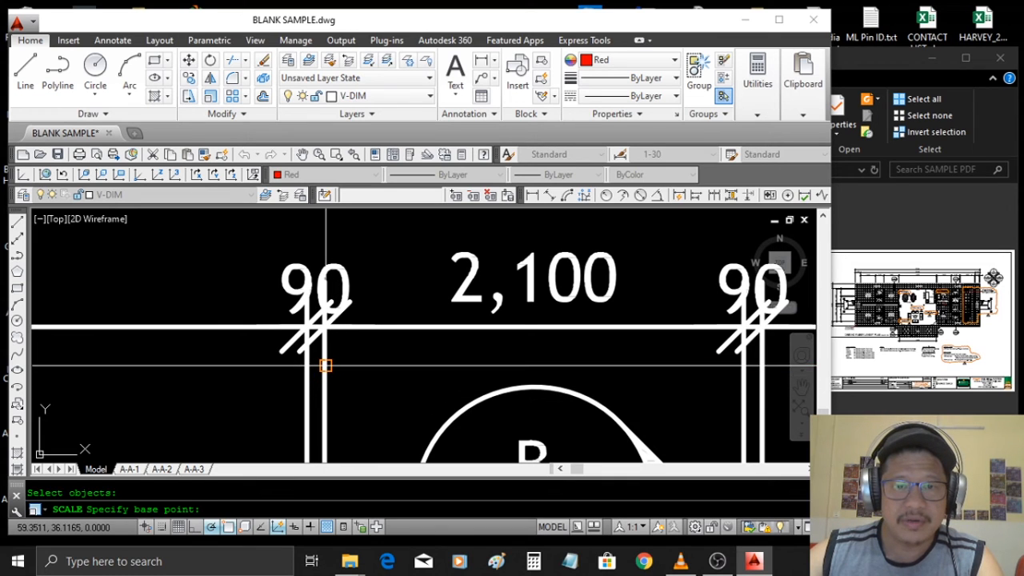
left_click(325, 365)
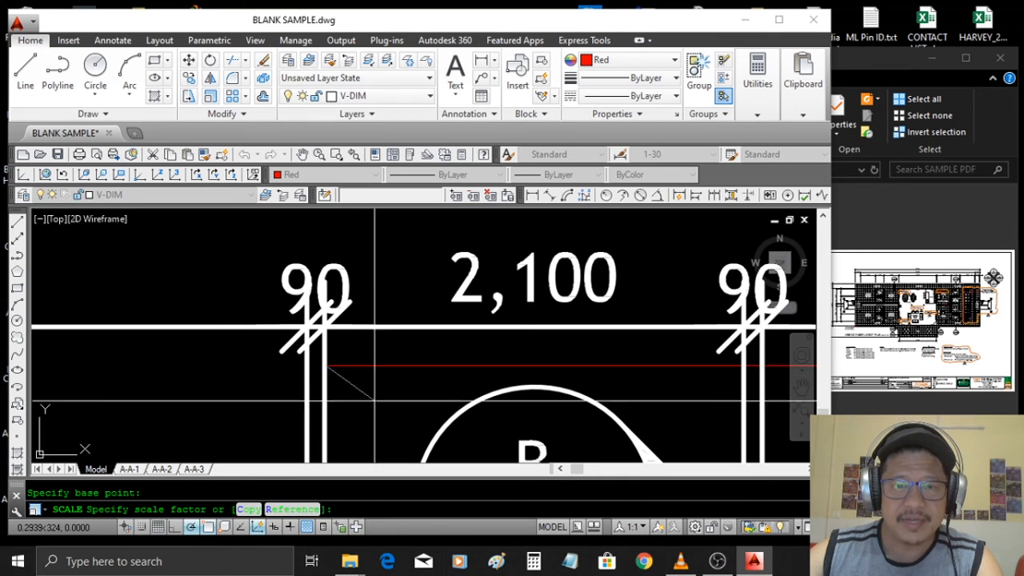
Step: Define the scale's reference length from the left to the right extension line of the printed 2,100 dimension above section marker B/A402
scroll(362, 378, "down", 2)
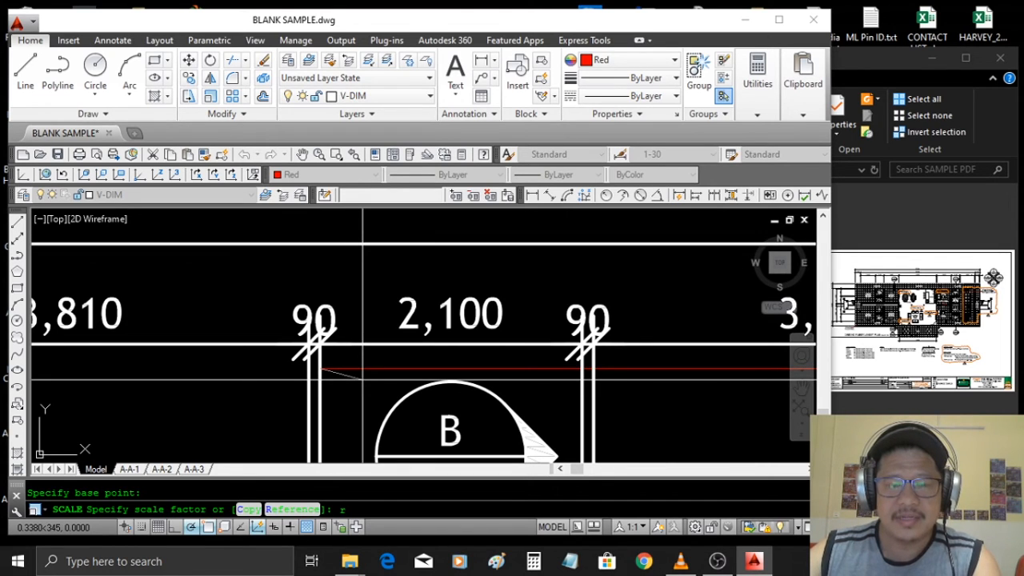
type("r")
key("Return")
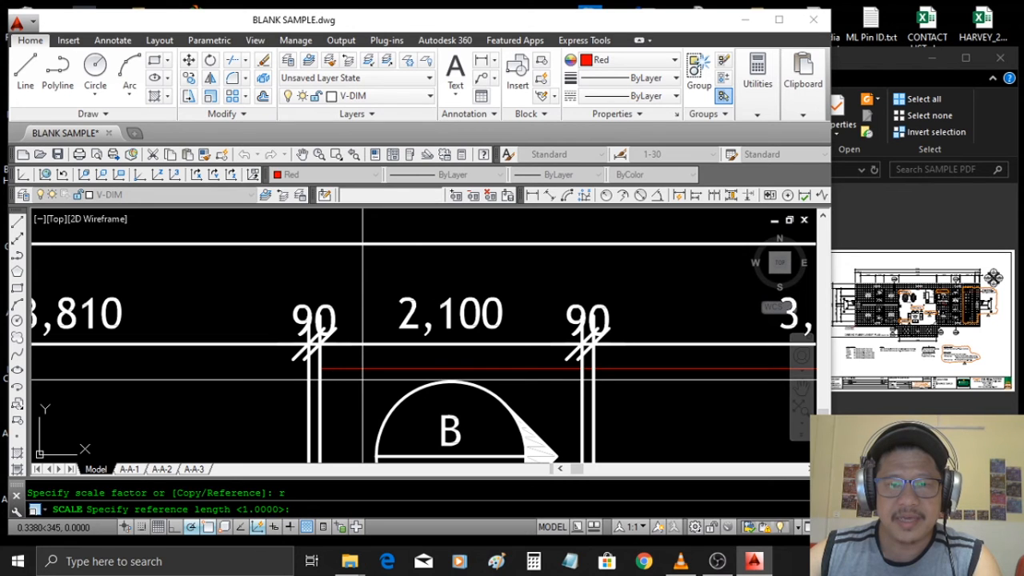
left_click(319, 368)
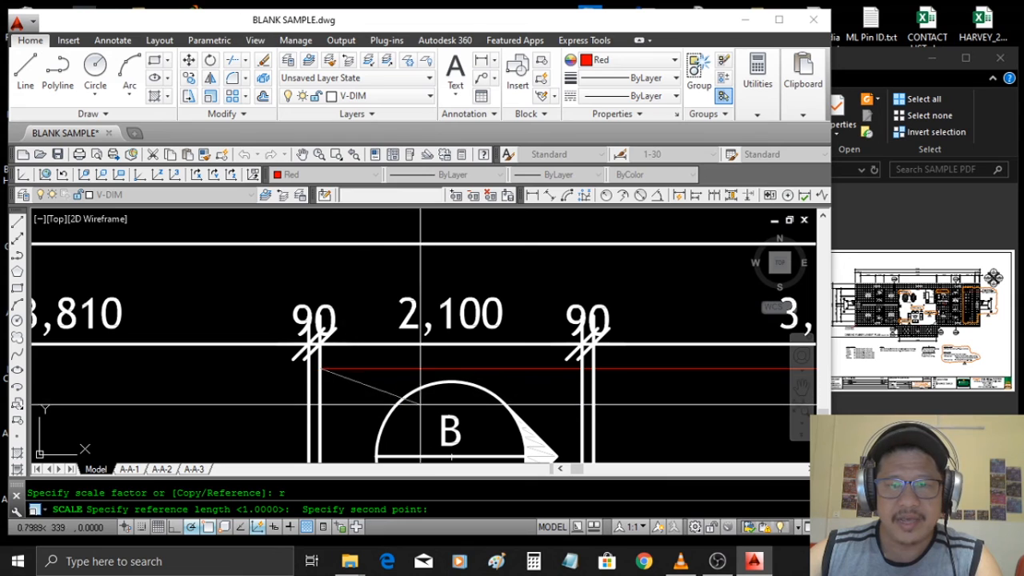
left_click(582, 367)
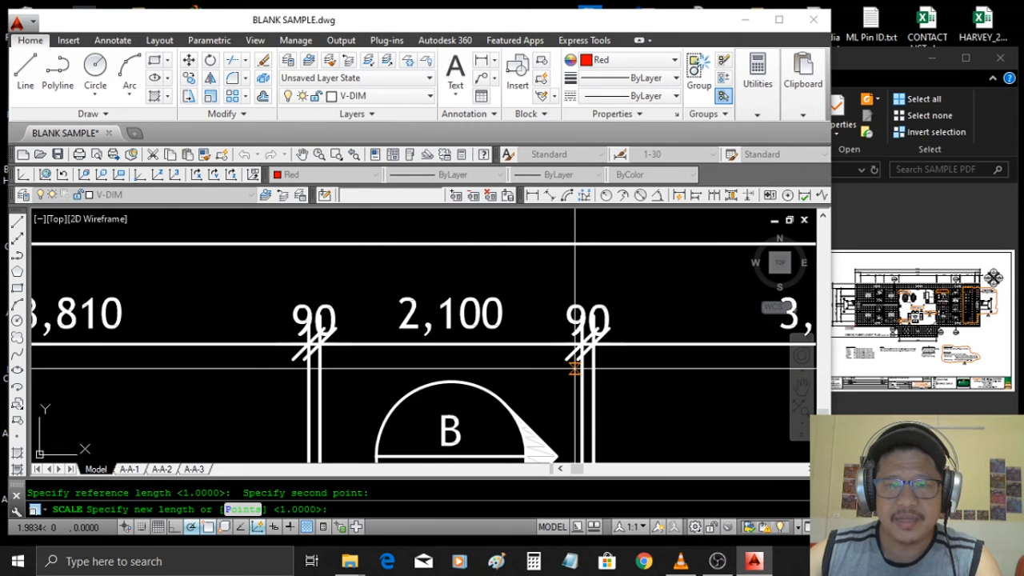
Step: Set the new length for the PDF by picking the far right end of the red 2100-unit line
scroll(580, 366, "down", 6)
scroll(416, 313, "down", 8)
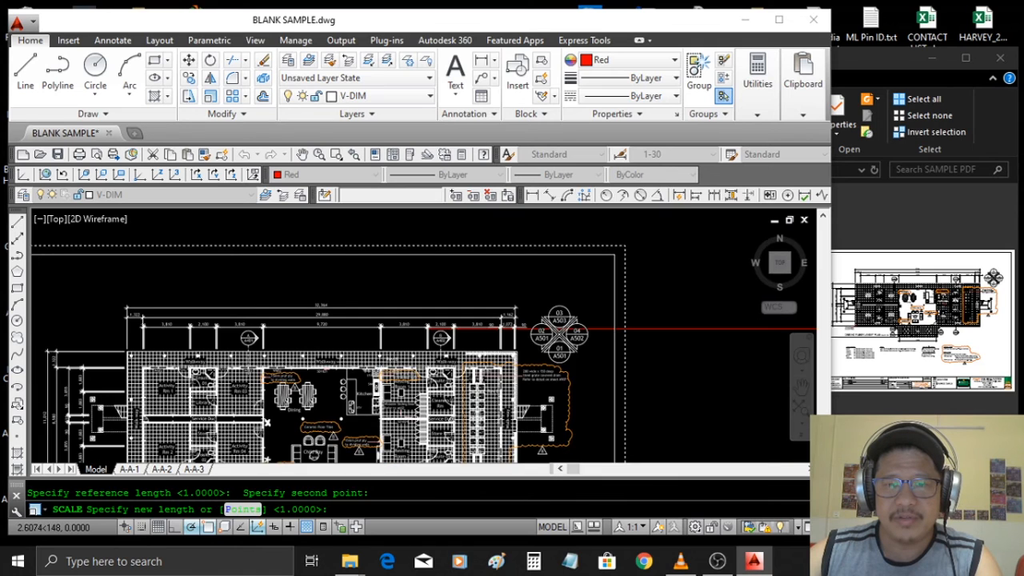
scroll(416, 240, "down", 3)
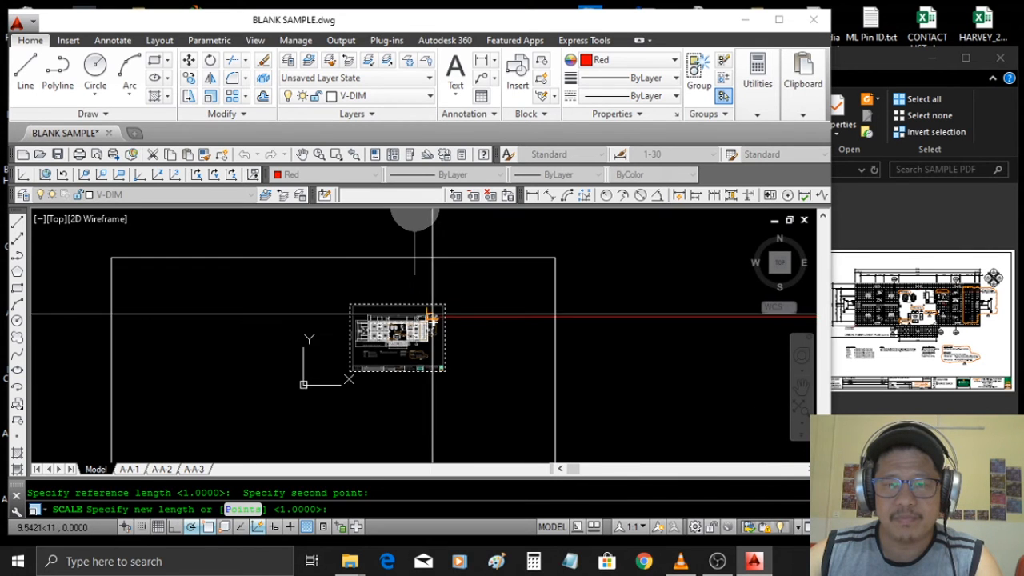
scroll(426, 318, "down", 3)
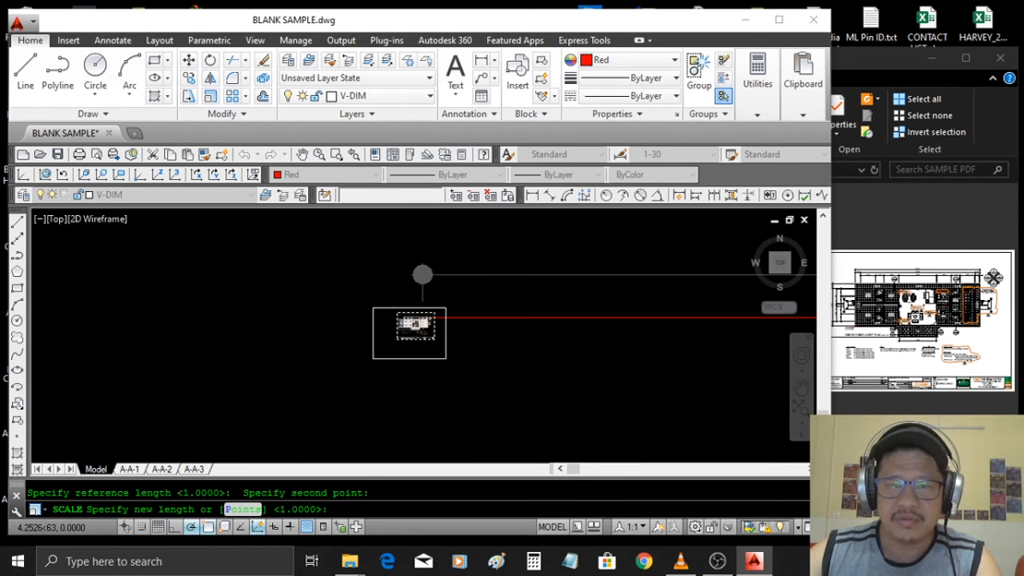
scroll(426, 319, "up", 1)
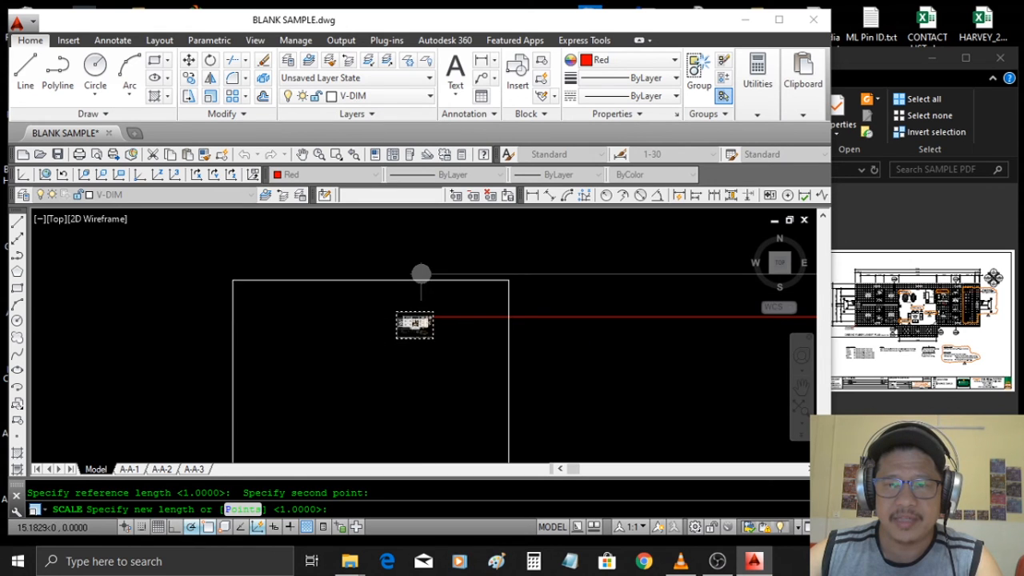
scroll(427, 318, "down", 4)
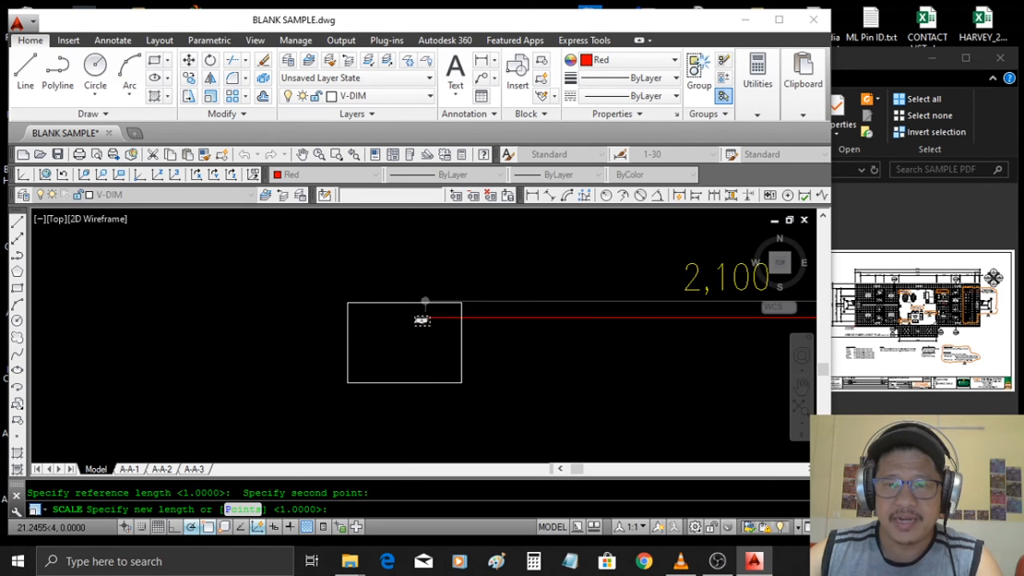
middle_click_drag(463, 345, 353, 352)
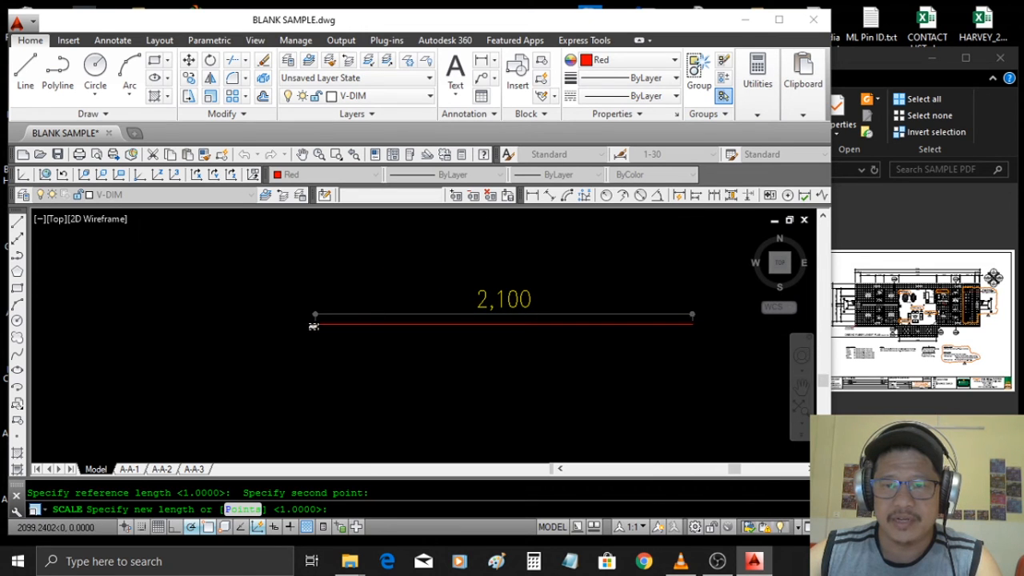
scroll(688, 329, "up", 2)
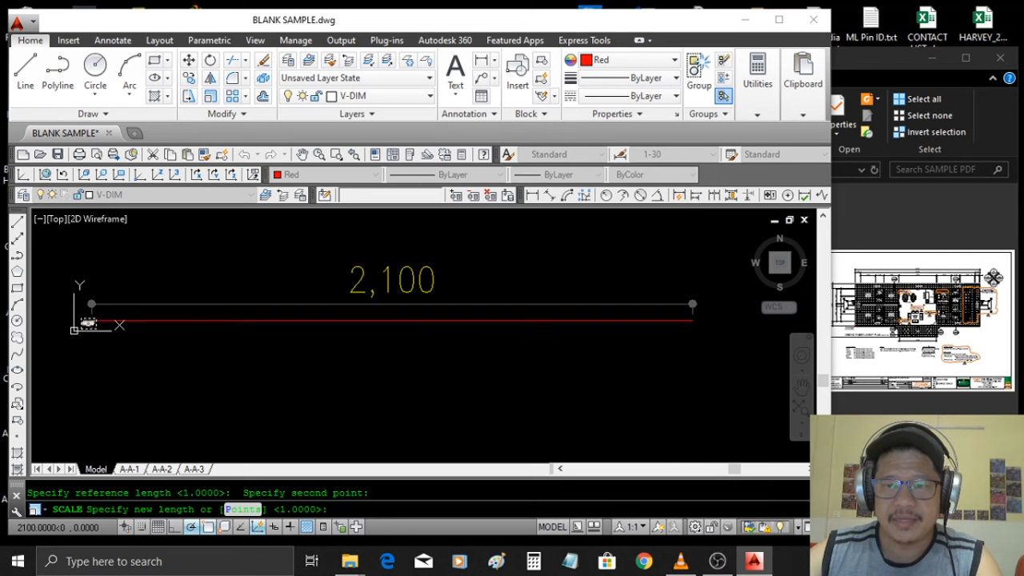
left_click(692, 321)
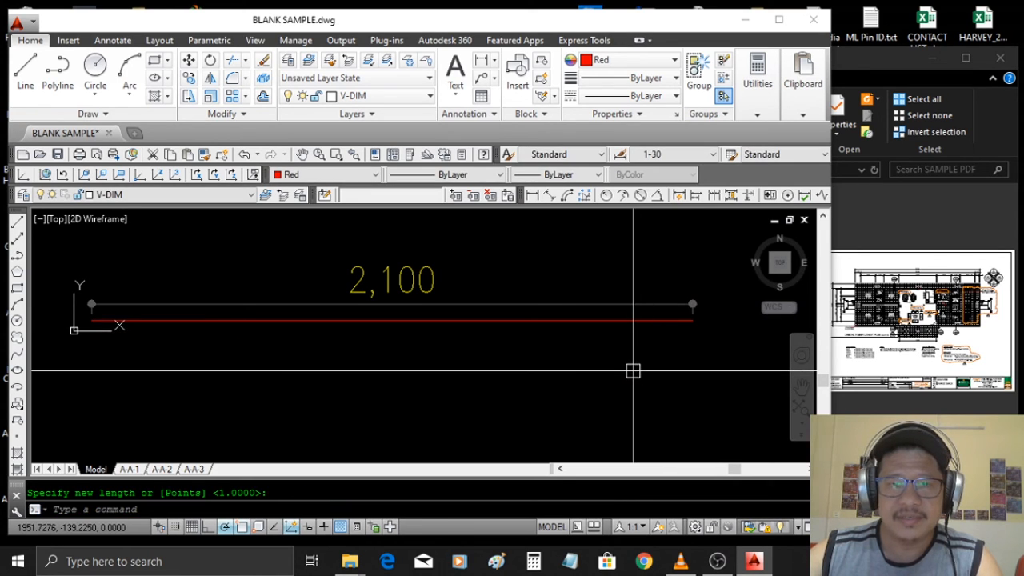
Step: Regenerate the model and compare the red reference line with the plan's printed 2,100 dimension above section marker B/A402
scroll(633, 371, "down", 4)
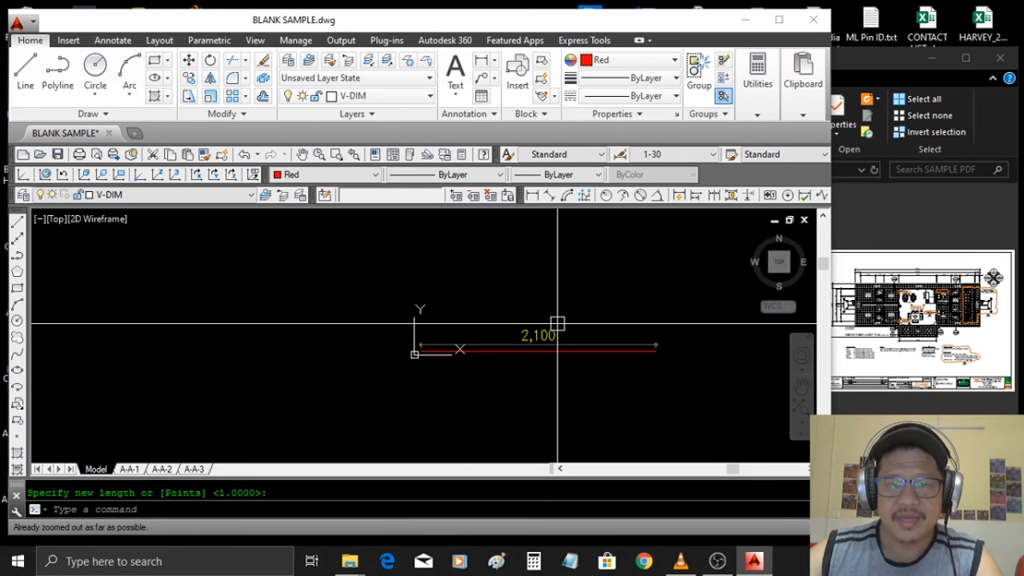
type("re")
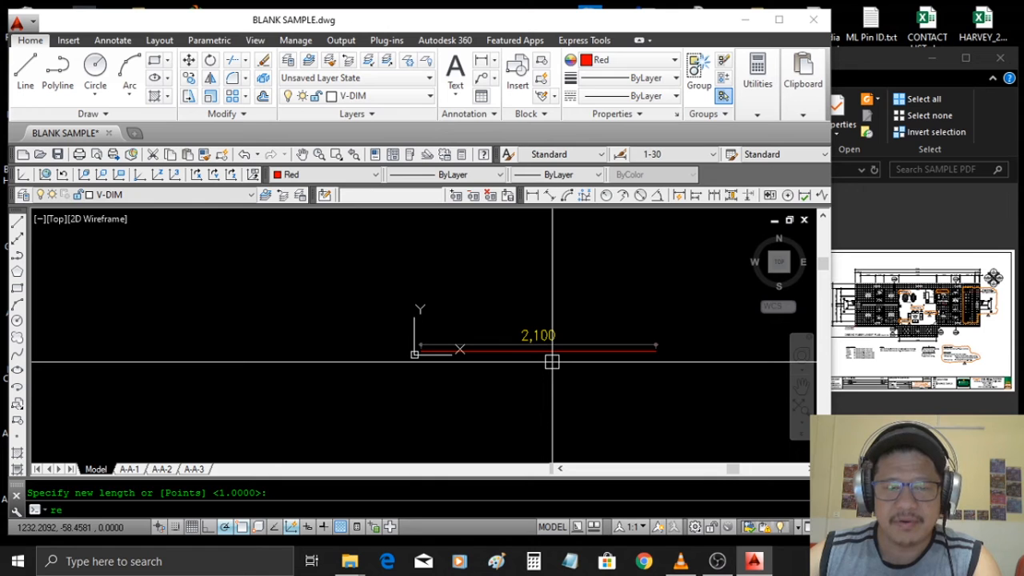
key("Return")
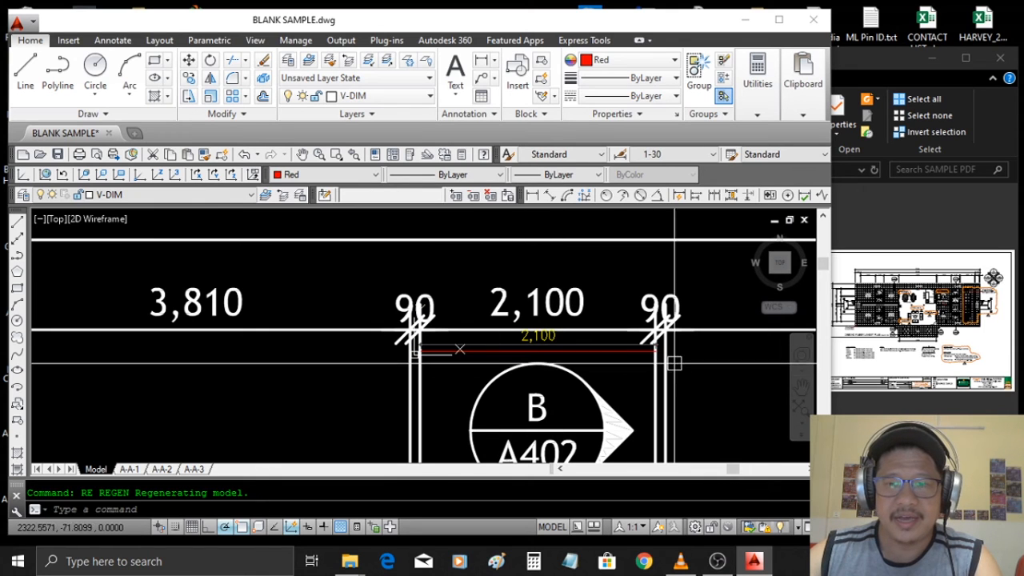
scroll(616, 360, "up", 2)
mouse_move(560, 352)
middle_mouse_down()
mouse_move(525, 360)
mouse_move(480, 350)
middle_mouse_up()
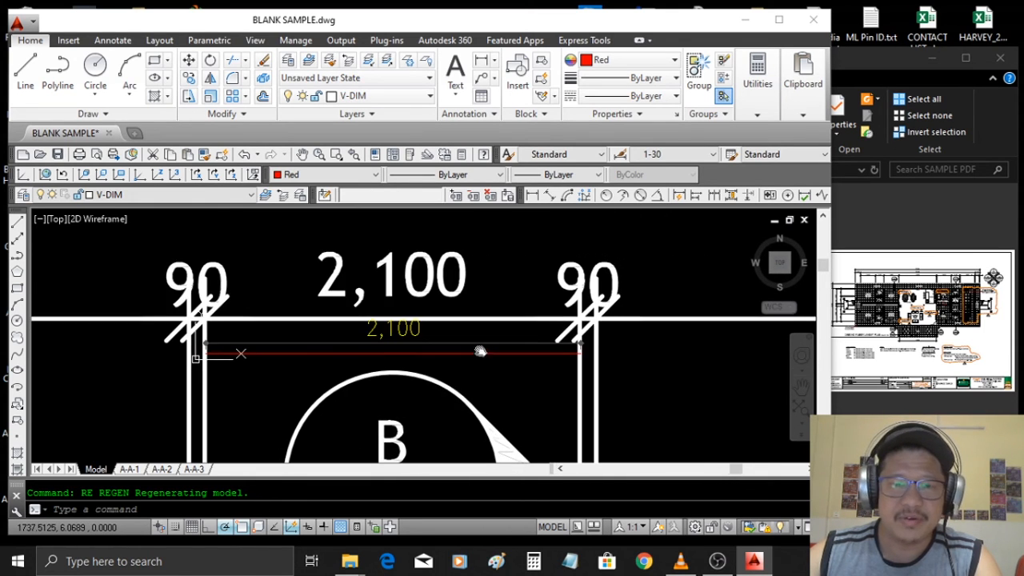
left_click(251, 356)
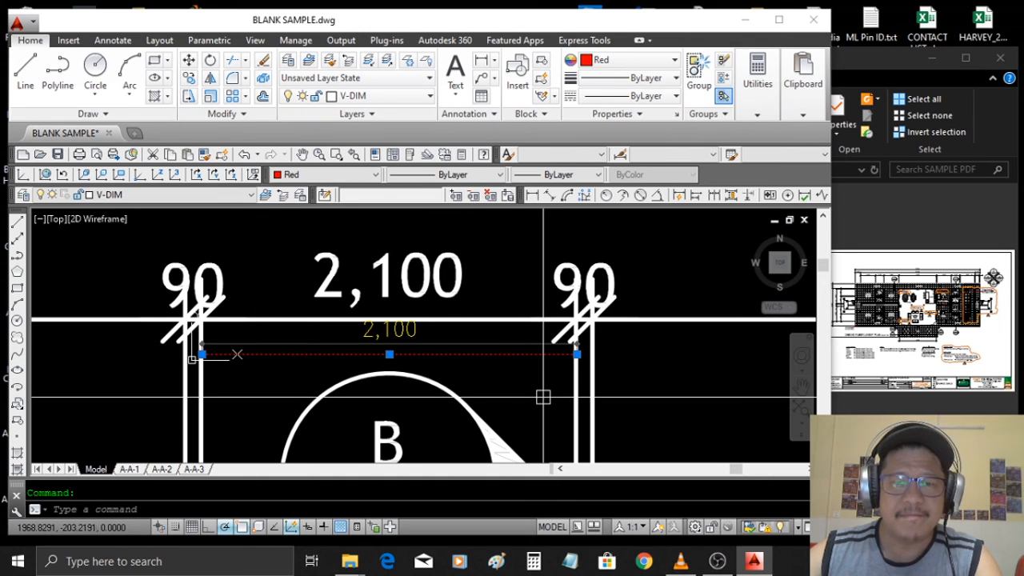
key("Escape")
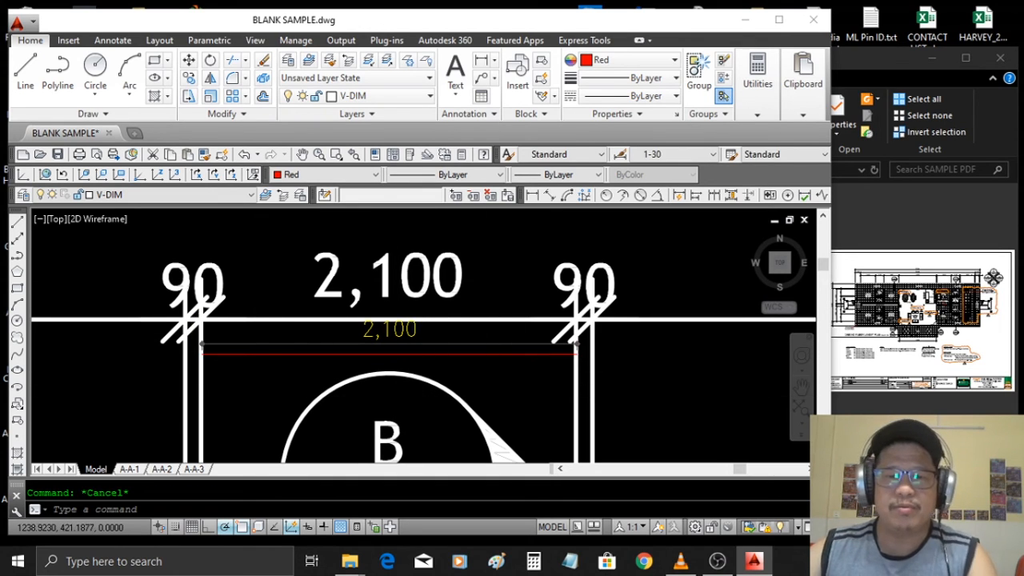
Step: Examine the rescaled floor plan as a whole and the vertical dimensions beside its left-hand entrance steps
scroll(478, 295, "down", 5)
scroll(478, 295, "down", 2)
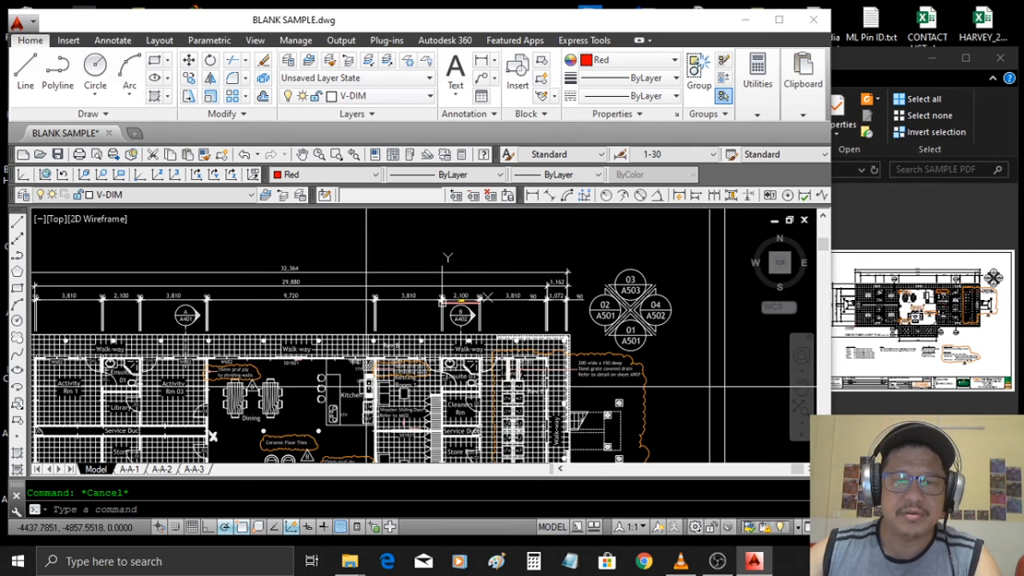
scroll(461, 324, "down", 1)
middle_click_drag(461, 324, 481, 316)
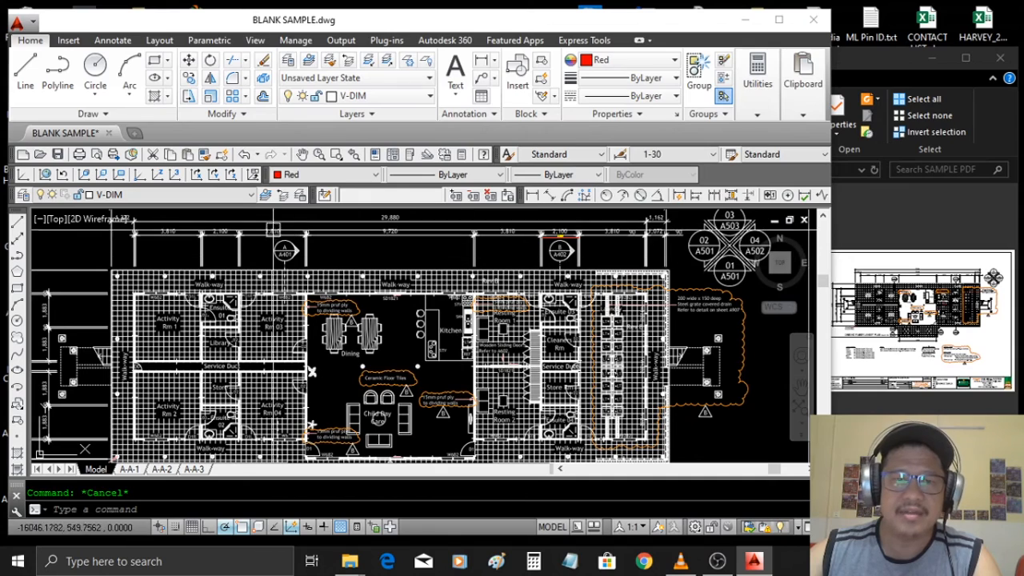
middle_click_drag(263, 272, 450, 249)
scroll(230, 310, "up", 2)
scroll(248, 301, "up", 4)
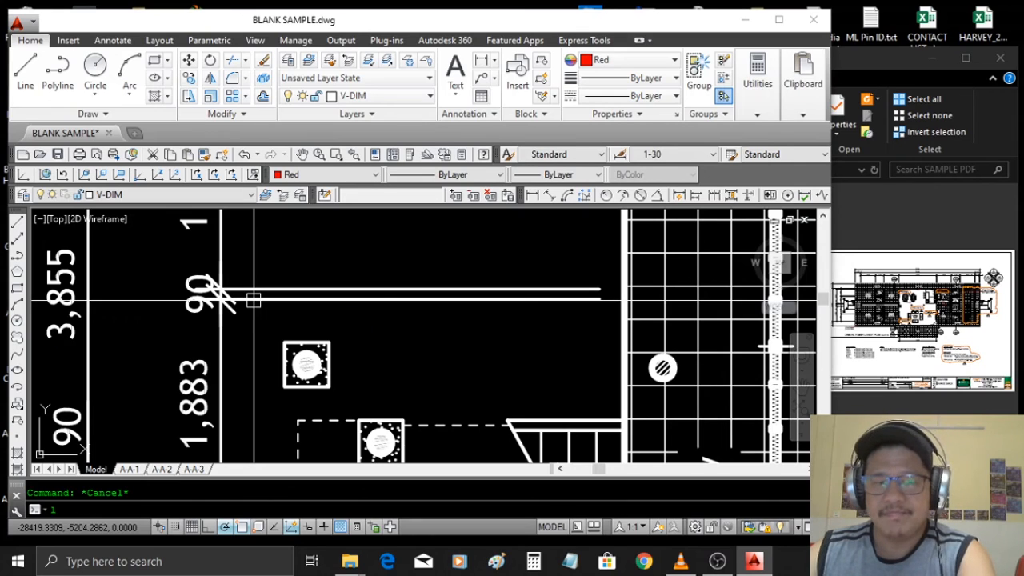
type("L")
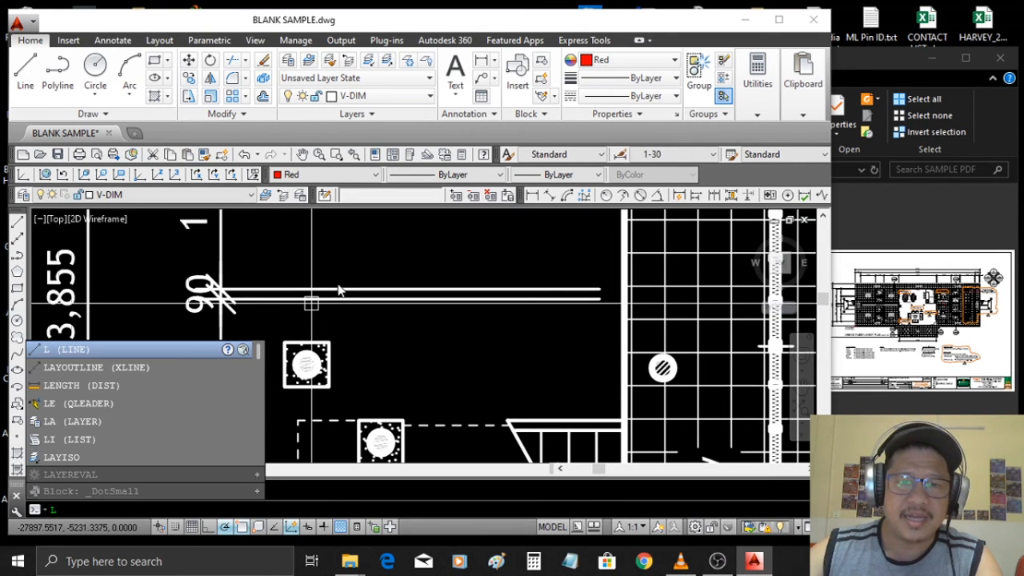
key("Escape")
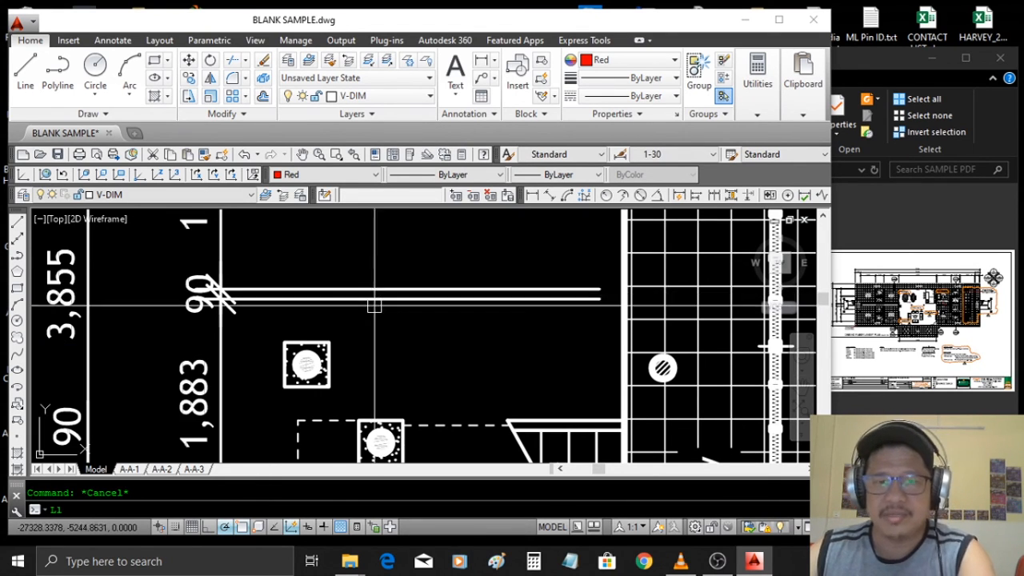
scroll(280, 291, "up", 5)
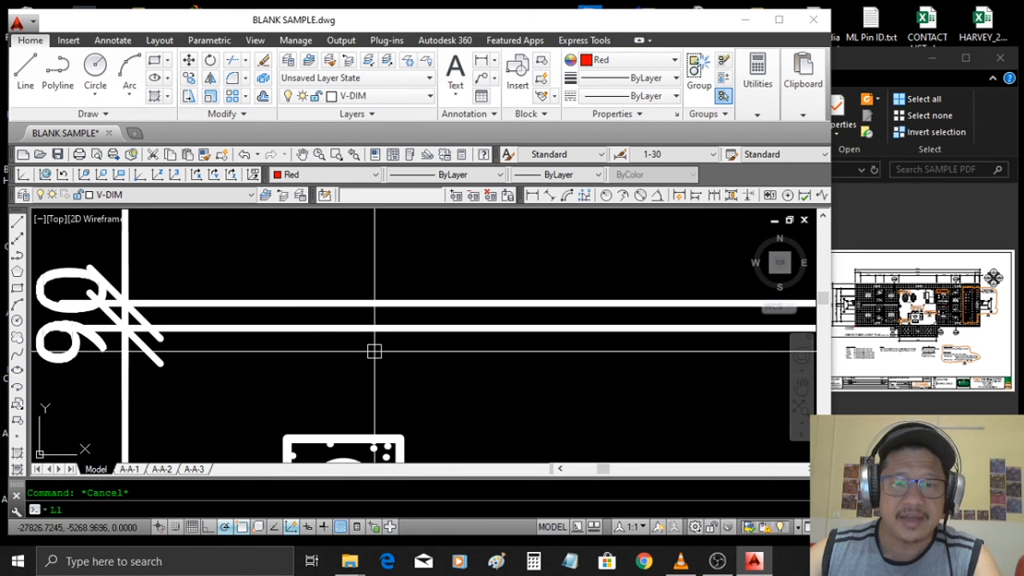
type("Lll")
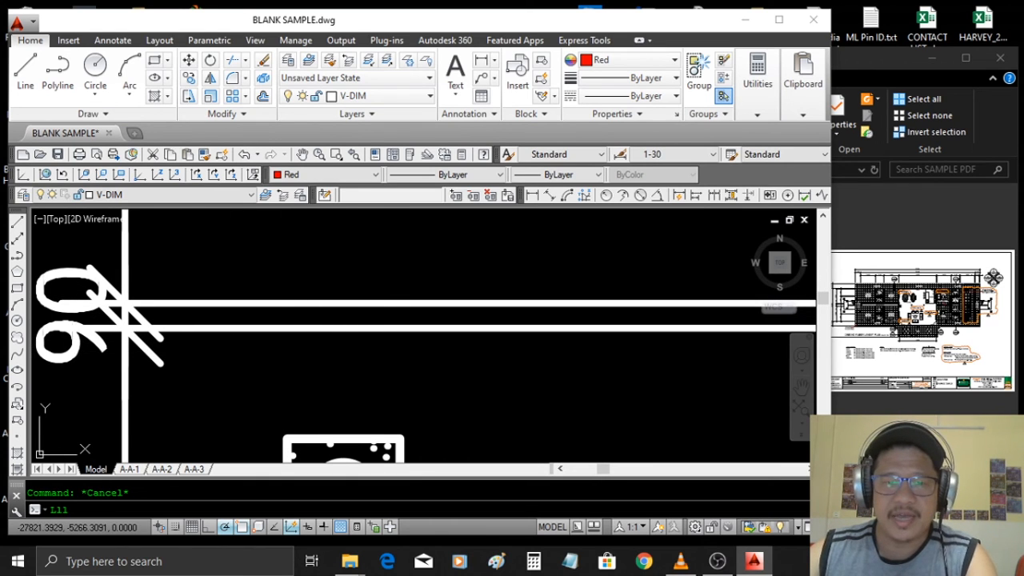
key("Return")
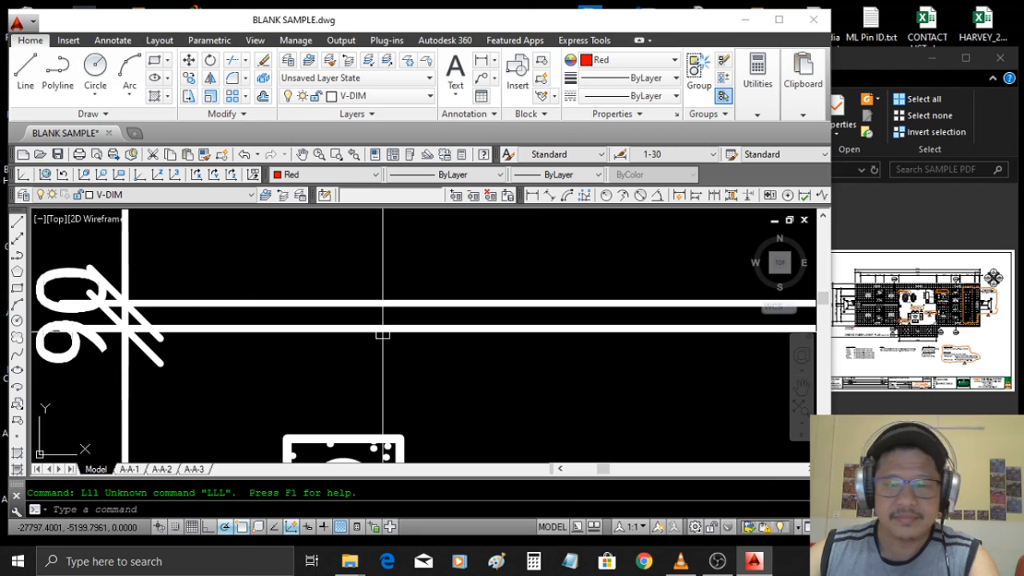
Step: Draw a 90-unit vertical check line upward from the lower extension line of the printed 90 dimension left of the plan
type("L")
key("Return")
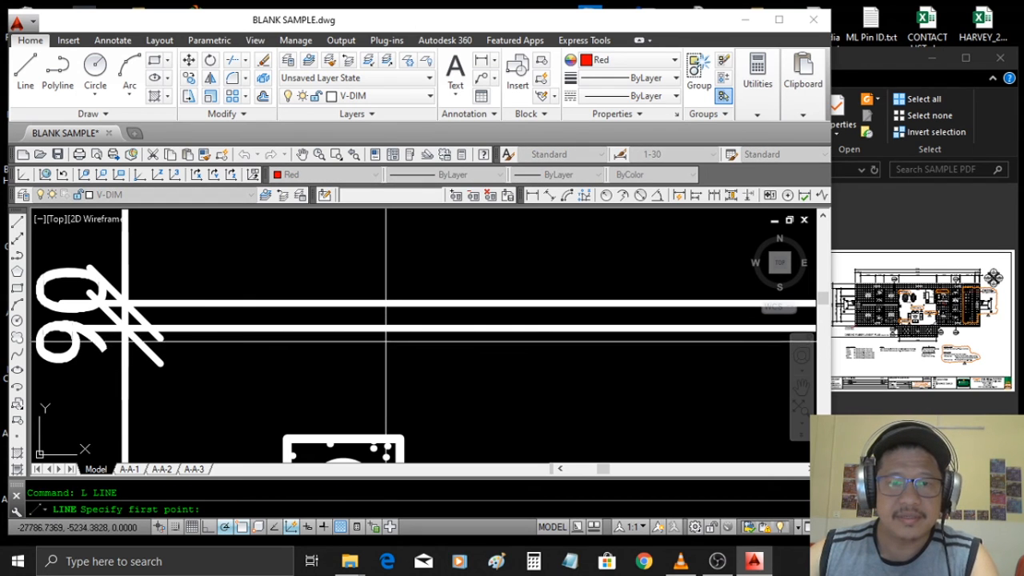
left_click(383, 327)
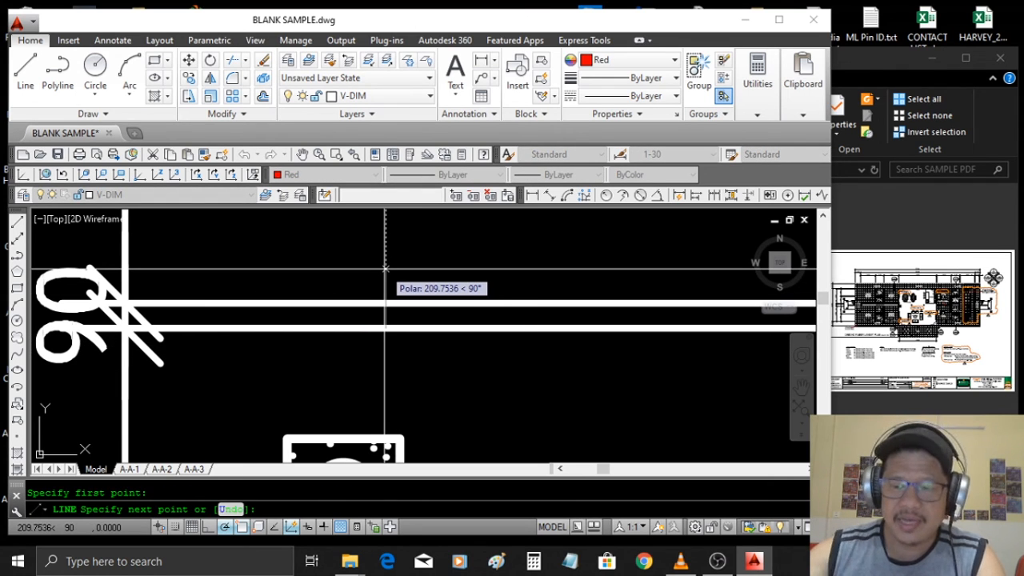
key("Return")
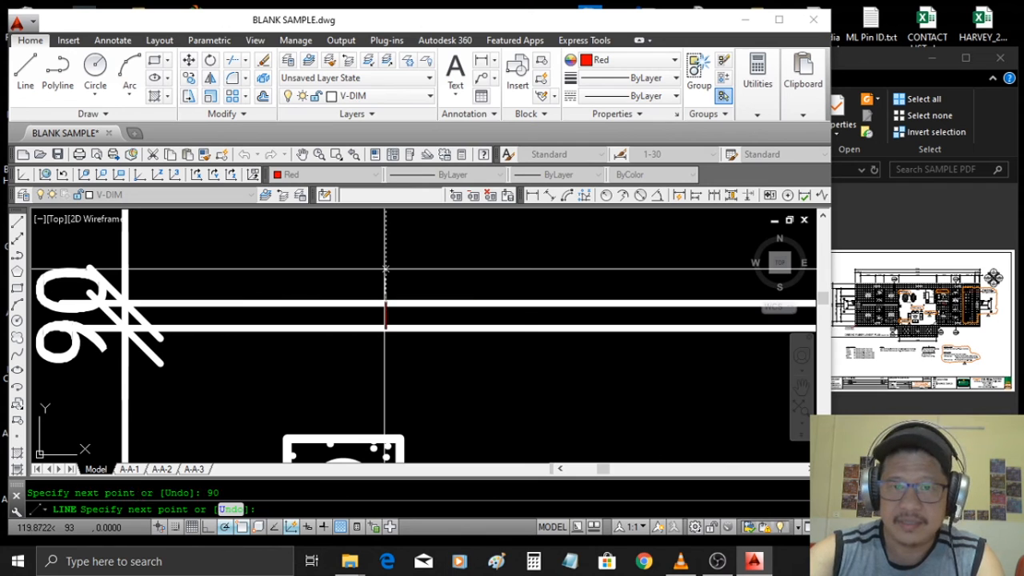
key("Return")
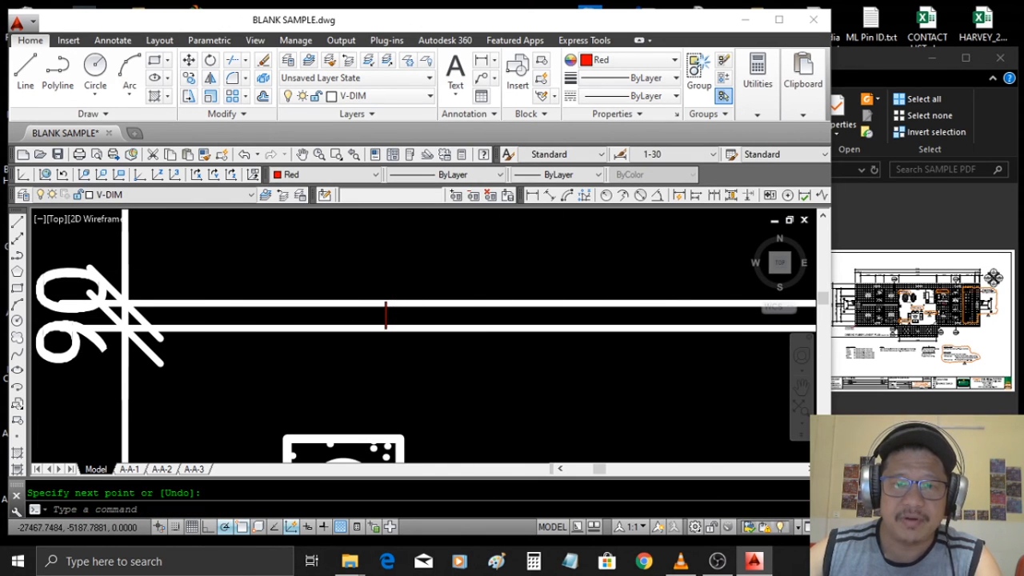
Step: Try to erase the short red 90-unit check line with a crossing window around it
scroll(475, 329, "down", 4)
scroll(438, 323, "down", 3)
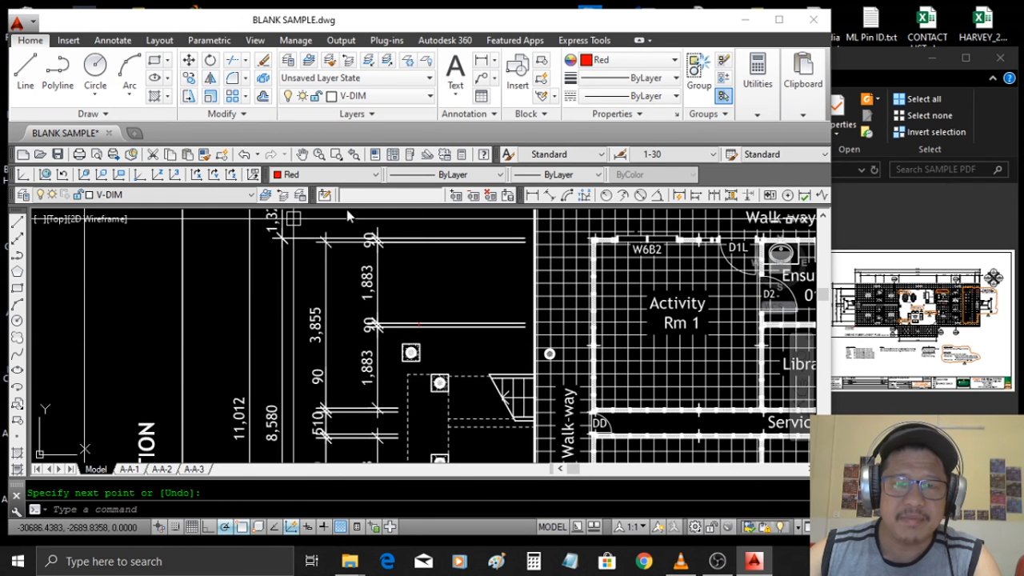
scroll(412, 311, "up", 3)
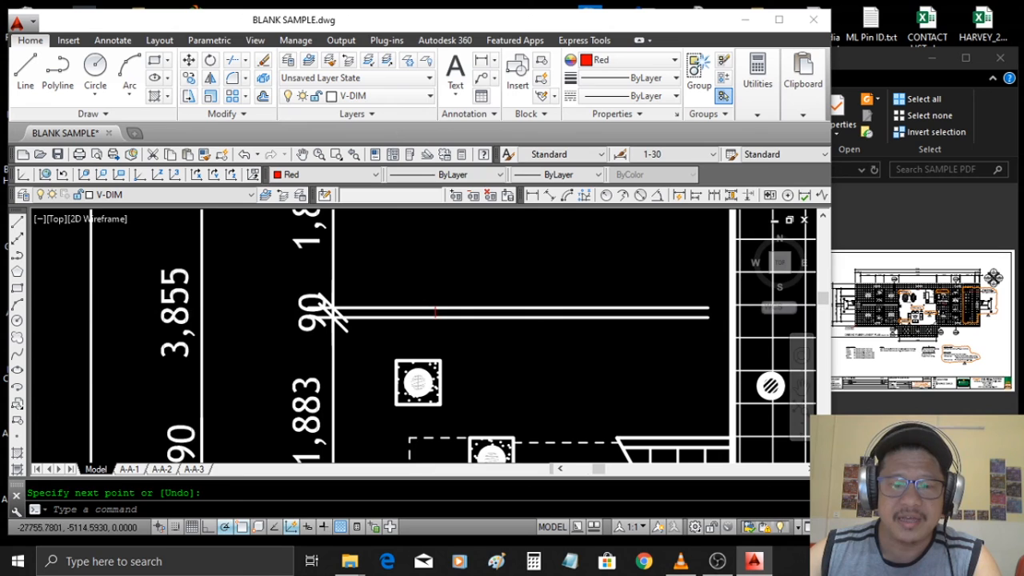
scroll(439, 311, "up", 4)
key("Escape")
type("e")
key("Return")
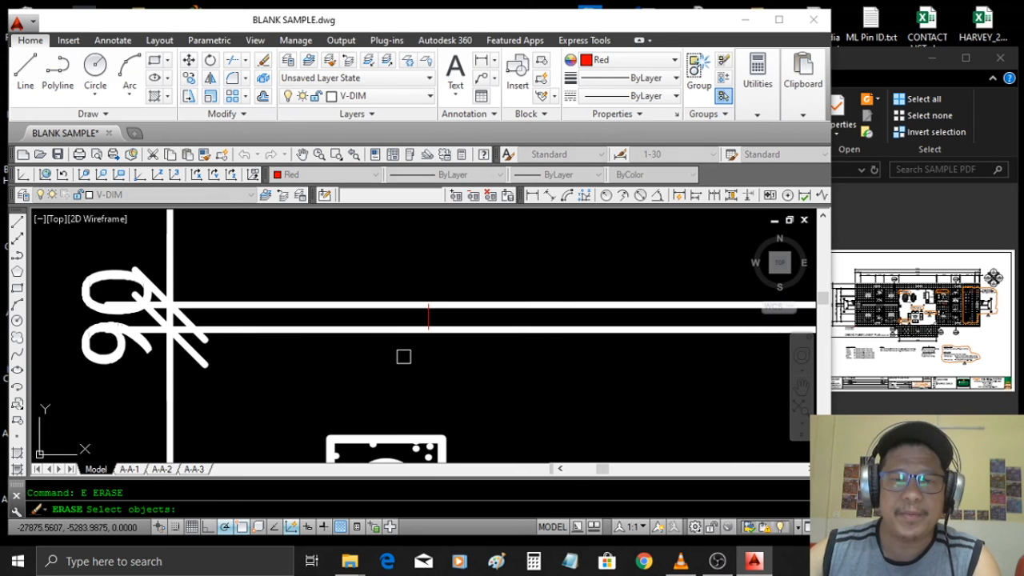
left_click(402, 354)
left_click(439, 314)
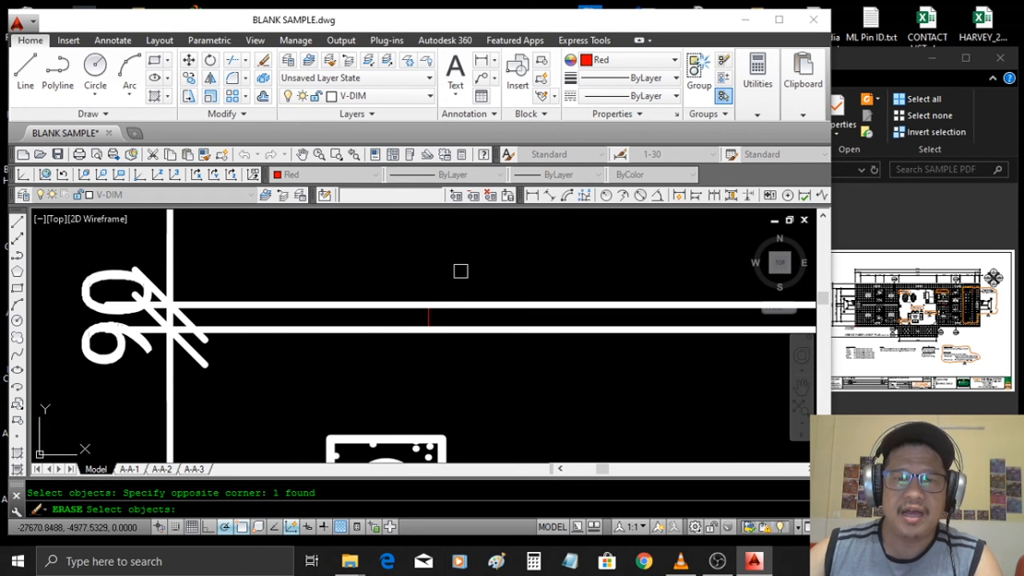
key("Return")
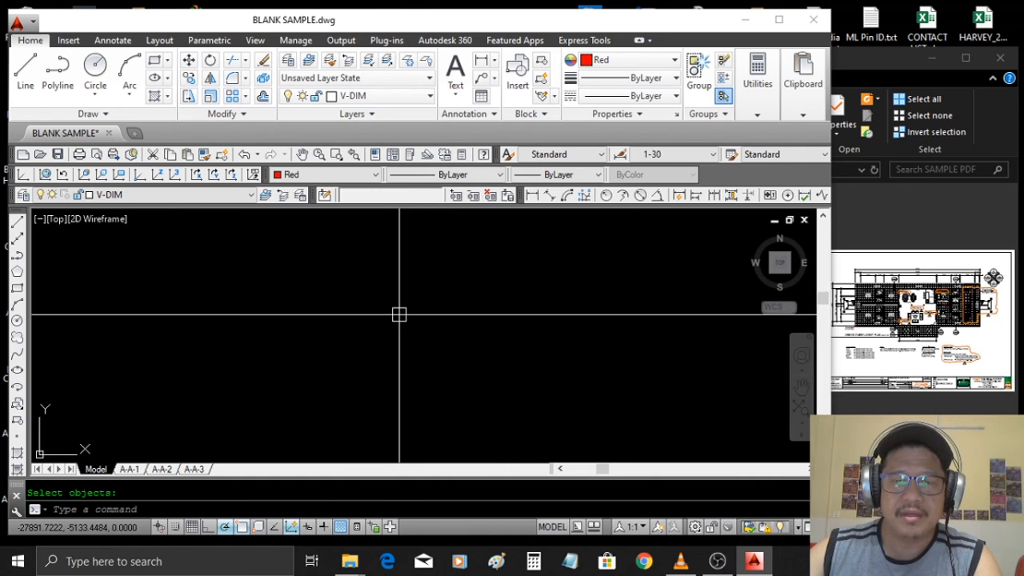
Step: Regenerate the model and look for the floor plan across the empty drawing area
scroll(411, 330, "down", 3)
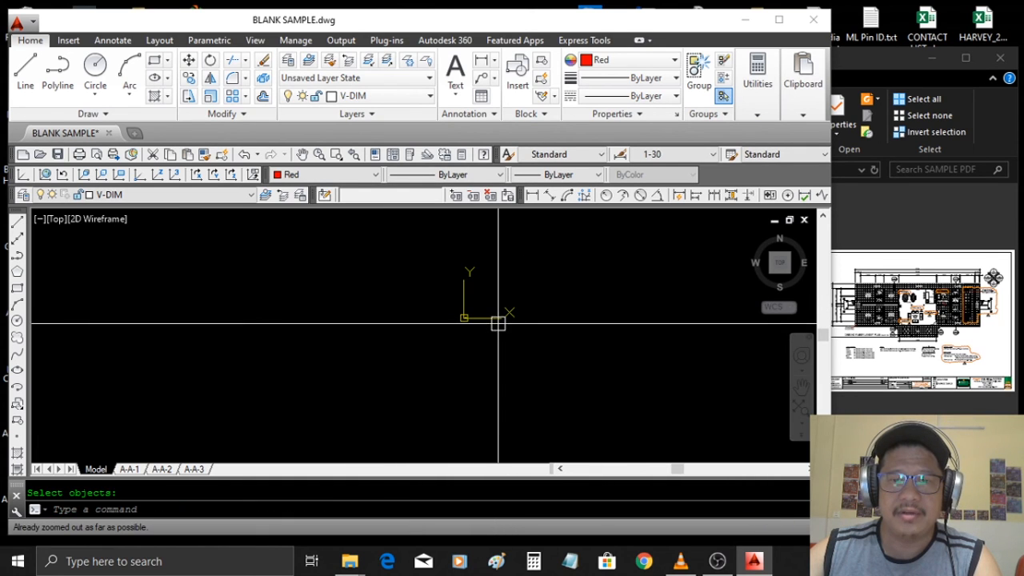
type("re")
key("Return")
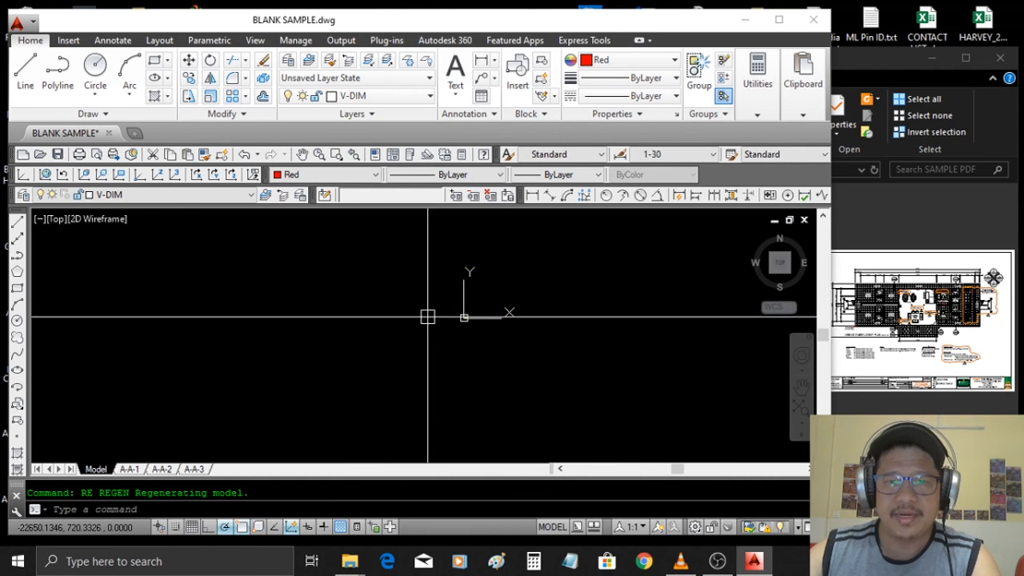
scroll(498, 334, "down", 2)
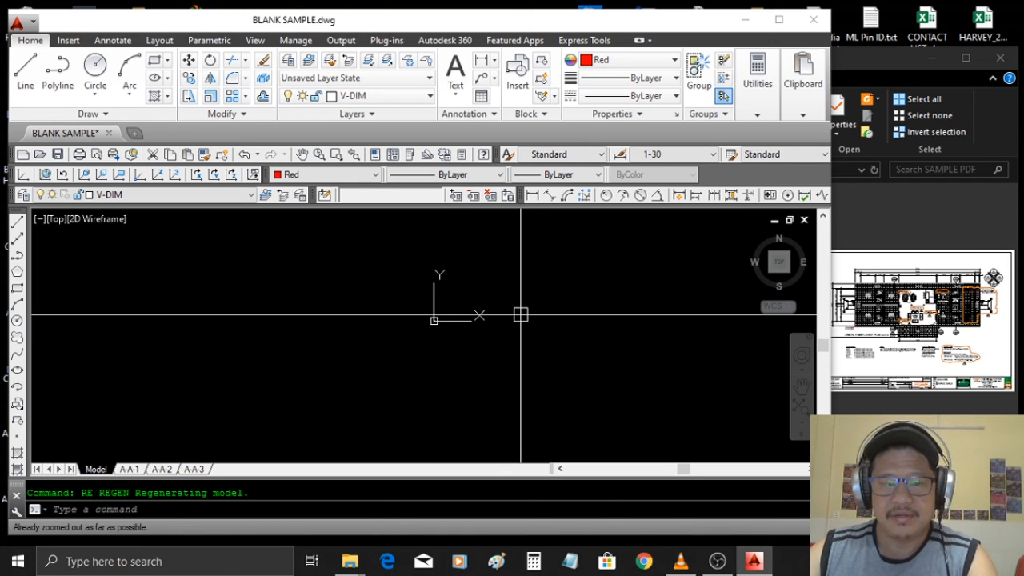
scroll(520, 314, "down", 3)
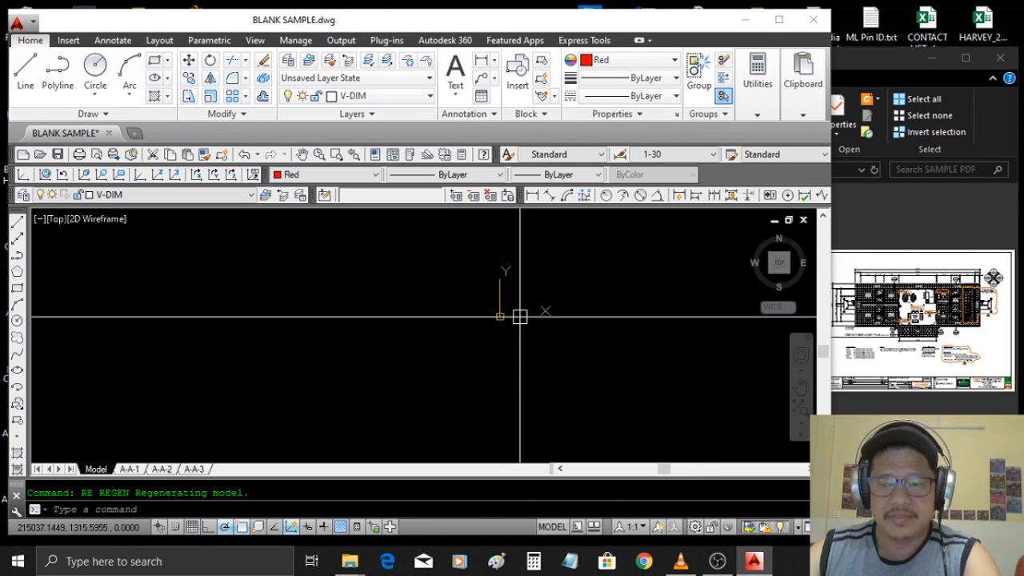
Step: Undo the last regeneration and the erasure before it
type("u")
key("Return")
key("Return")
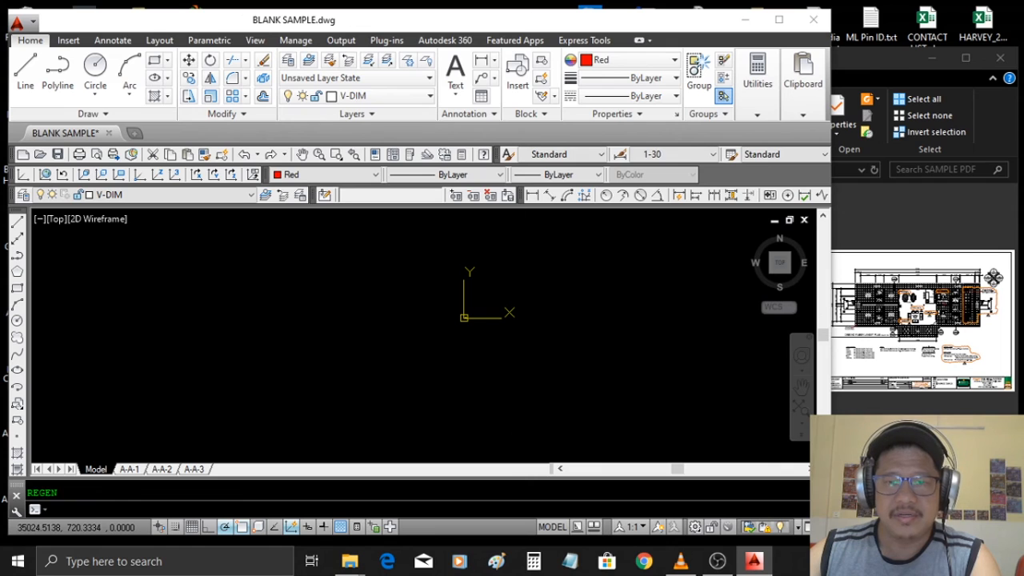
key("Return")
key("Return")
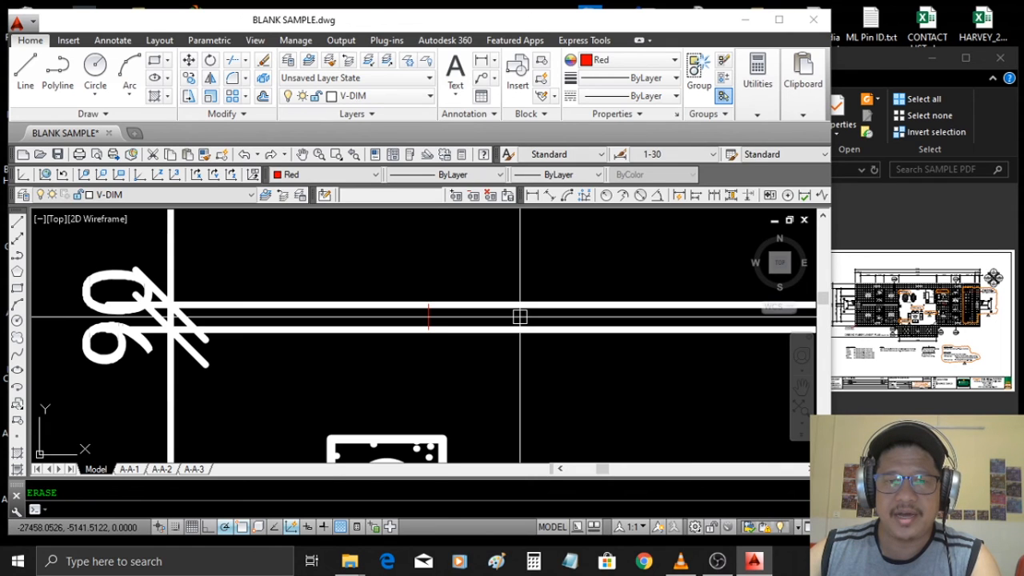
Step: Erase only the short red check line between the extension lines of the 90 dimension by picking it directly
type("e")
key("Return")
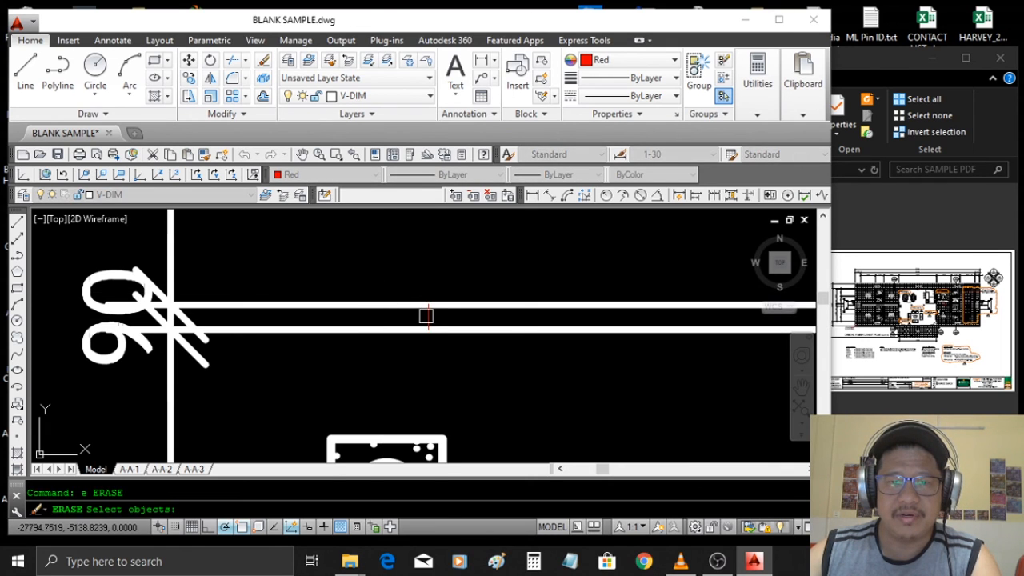
scroll(426, 316, "up", 2)
left_click(426, 316)
key("Return")
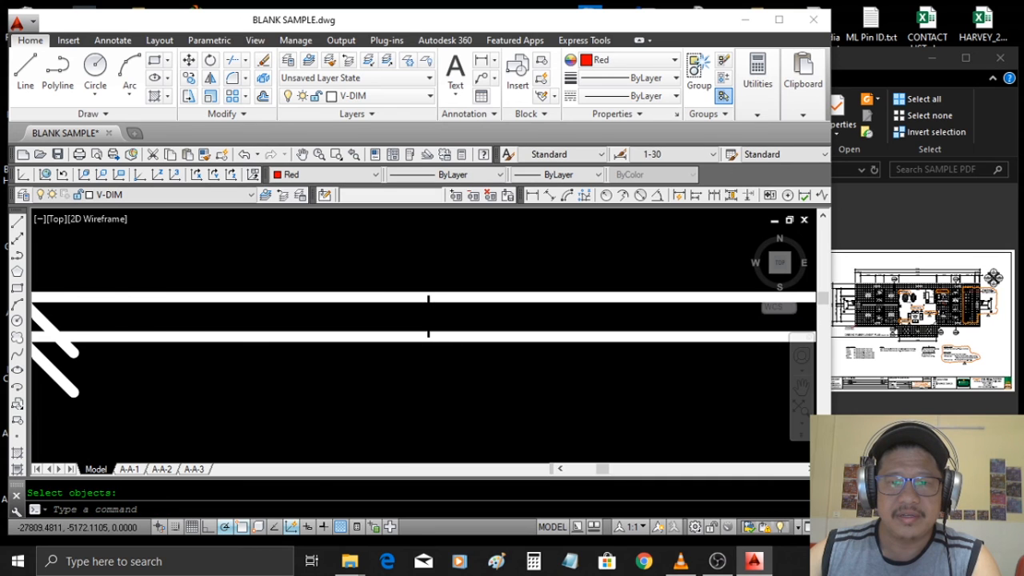
Step: Examine the complete scaled floor plan sheet, finishing with a view of the whole drawing extents
scroll(428, 316, "down", 8)
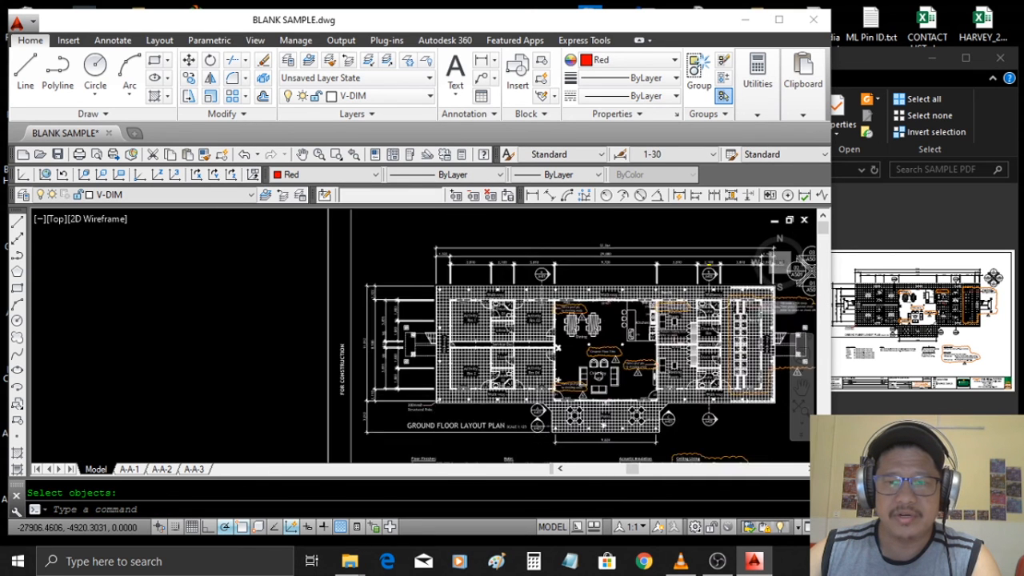
scroll(487, 315, "down", 1)
scroll(528, 352, "down", 3)
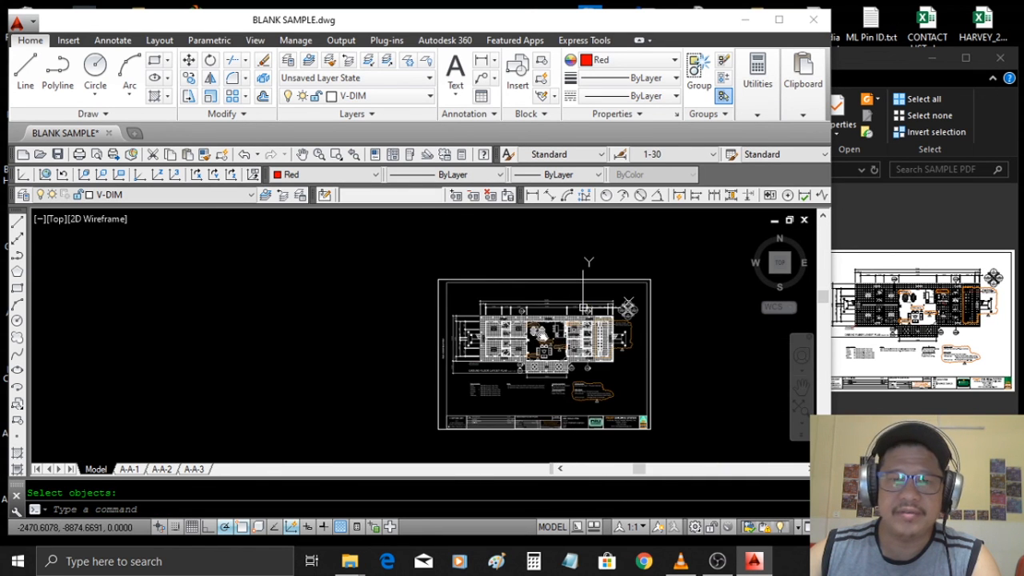
middle_click_drag(540, 324, 398, 296)
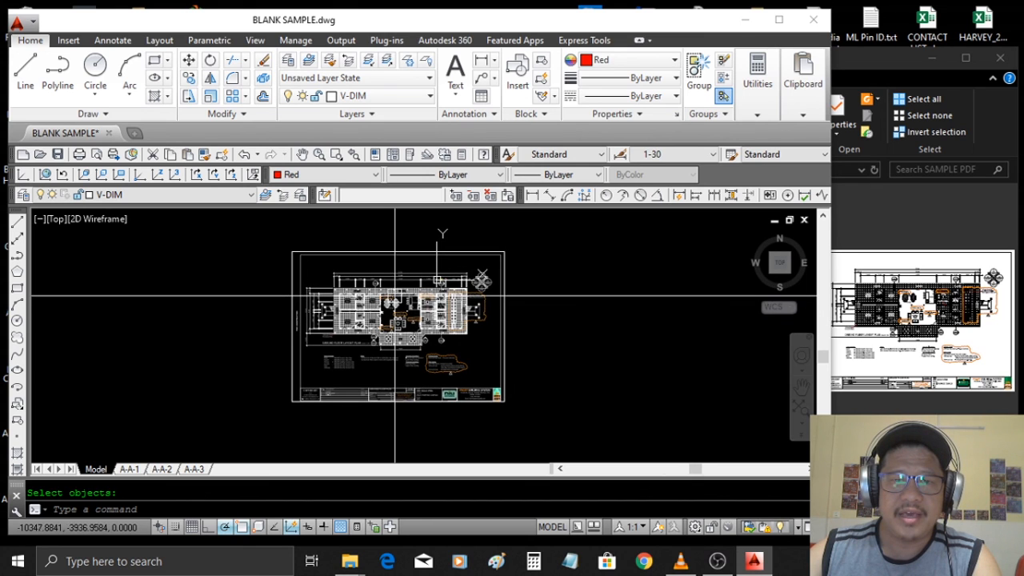
scroll(396, 298, "up", 2)
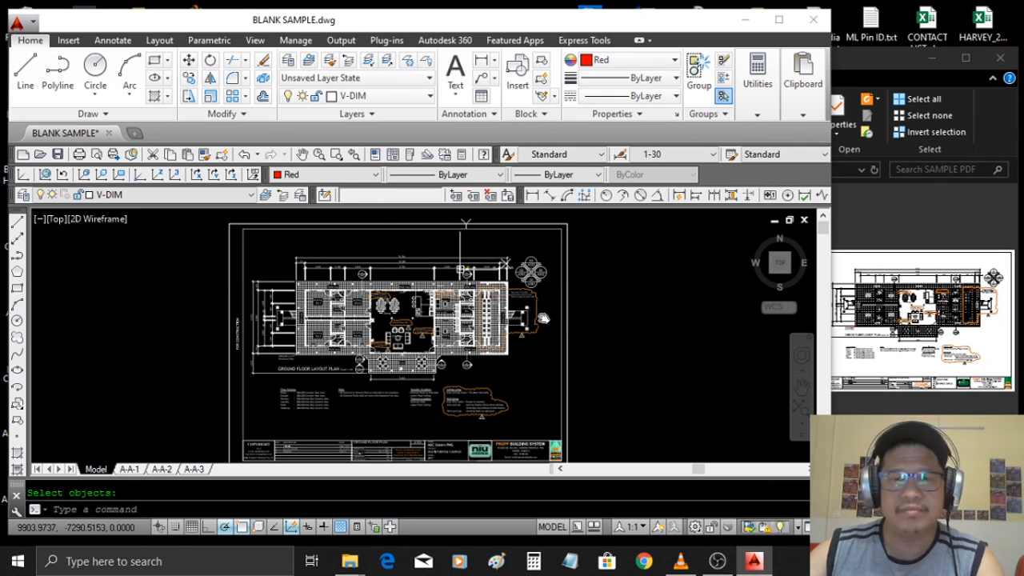
middle_click_drag(531, 319, 563, 316)
middle_click(563, 316)
middle_click(563, 315)
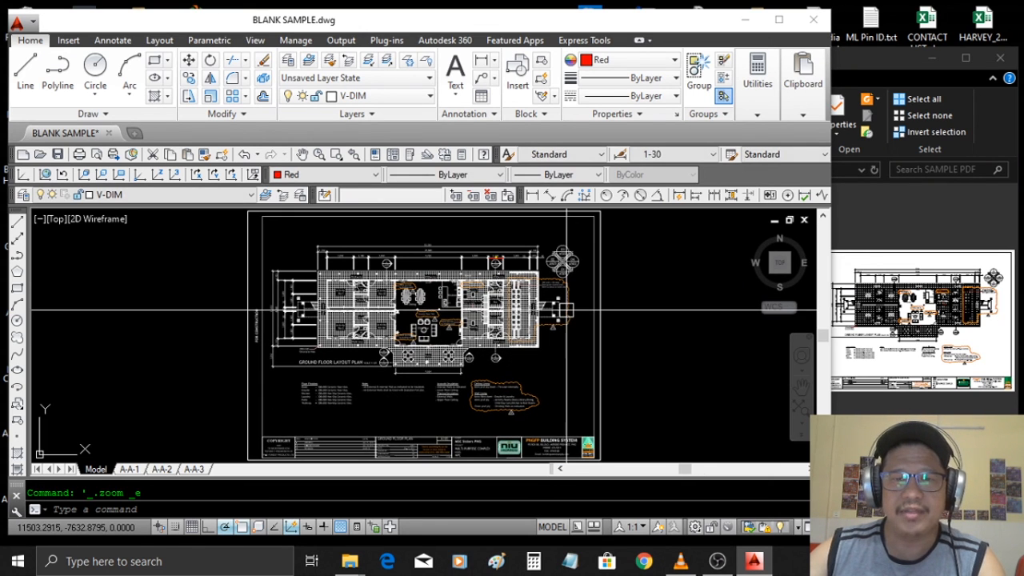